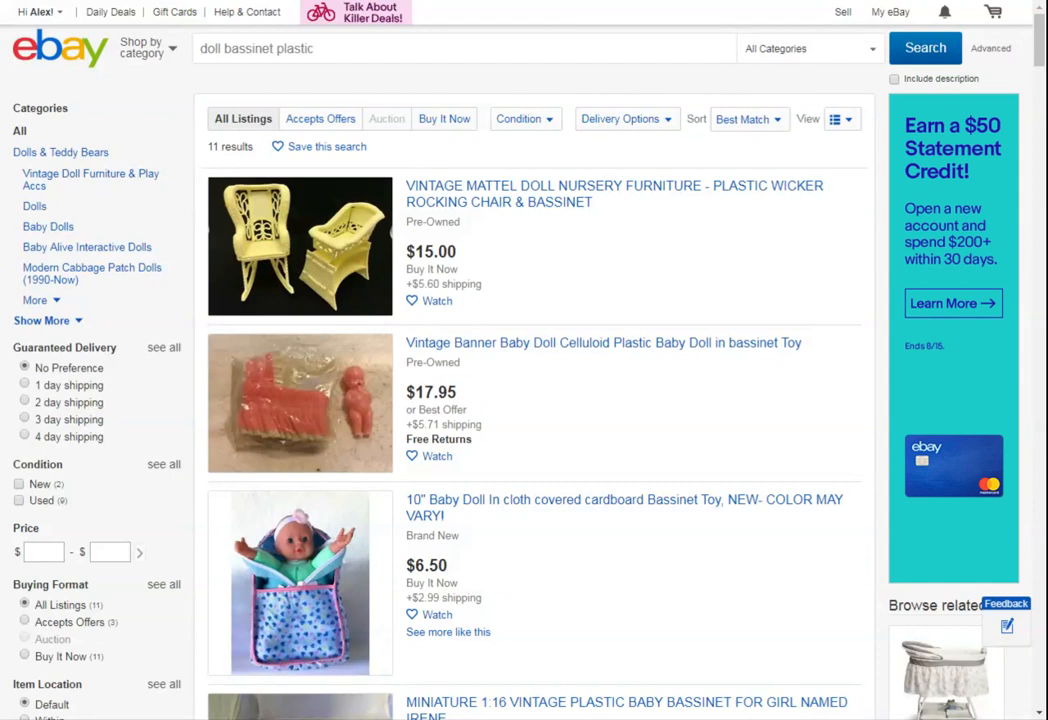
Step: Browse the "doll bassinet plastic" search results to compare similar items and their asking prices
scroll(487, 298, down, 2)
scroll(490, 298, down, 1)
scroll(494, 297, up, 3)
scroll(516, 497, down, 8)
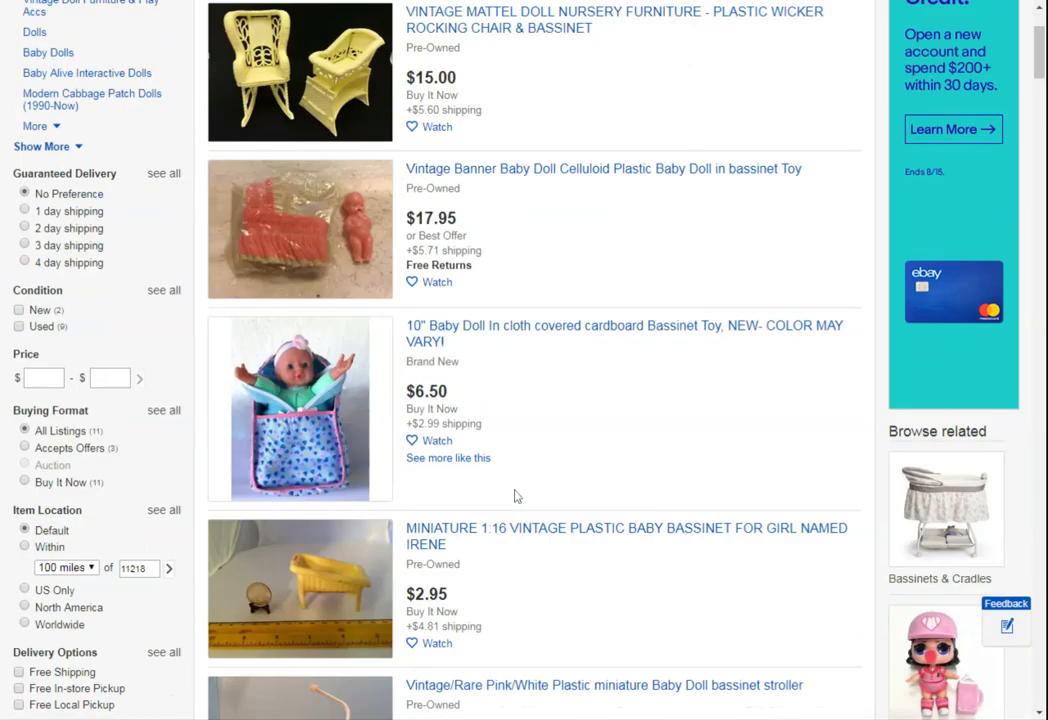
scroll(522, 497, down, 6)
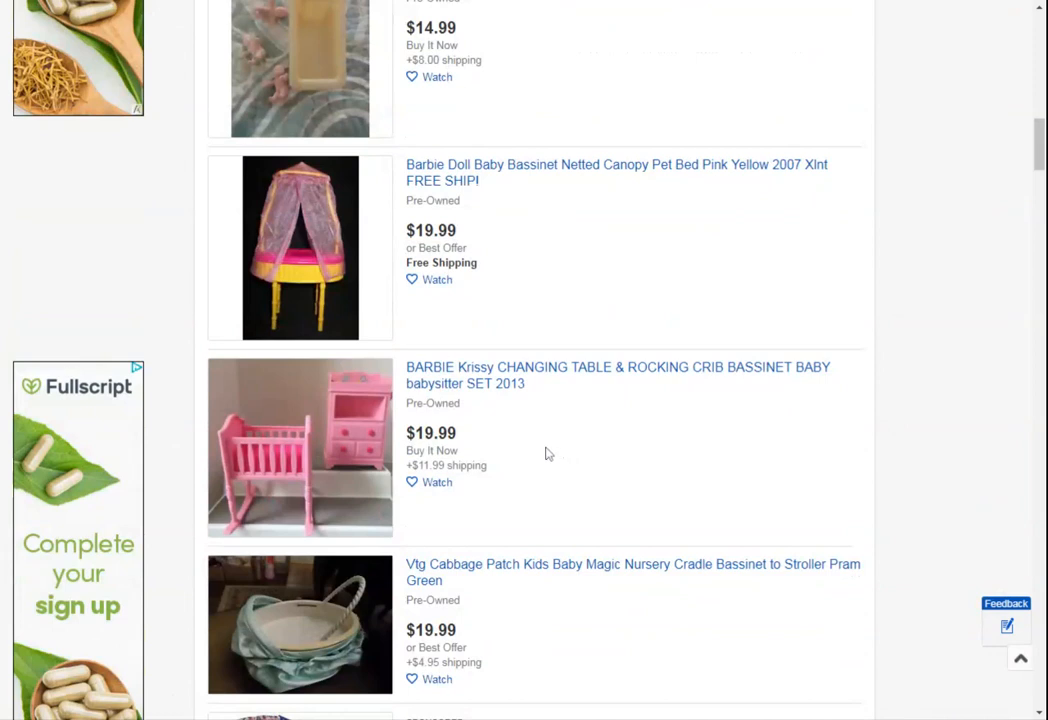
scroll(545, 454, down, 12)
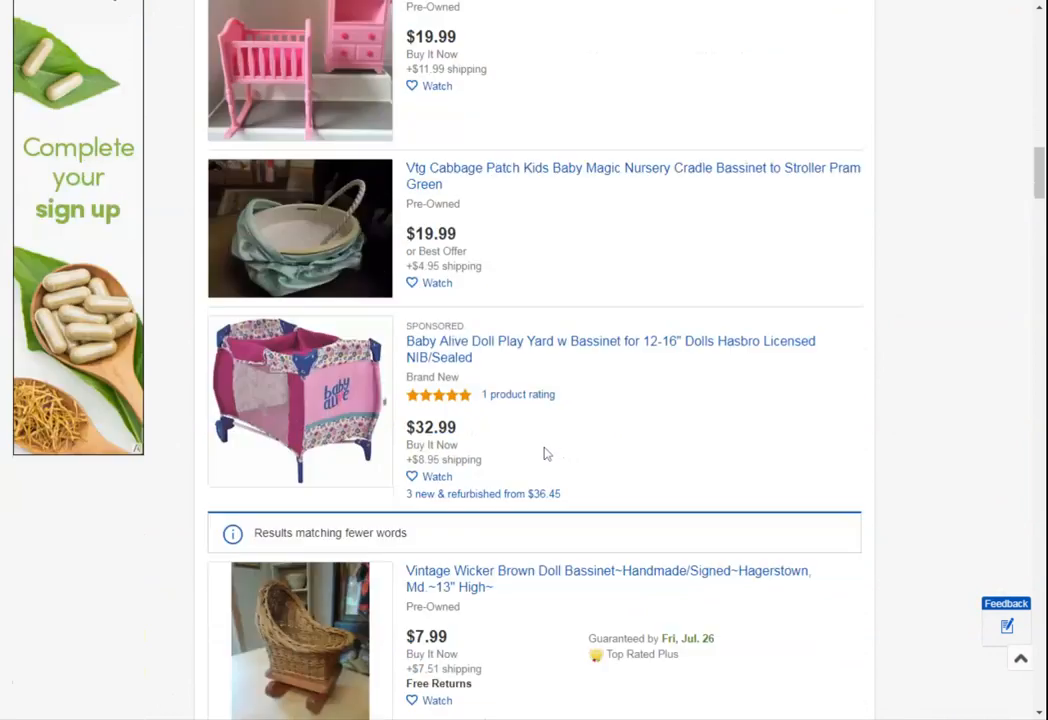
scroll(541, 454, down, 1)
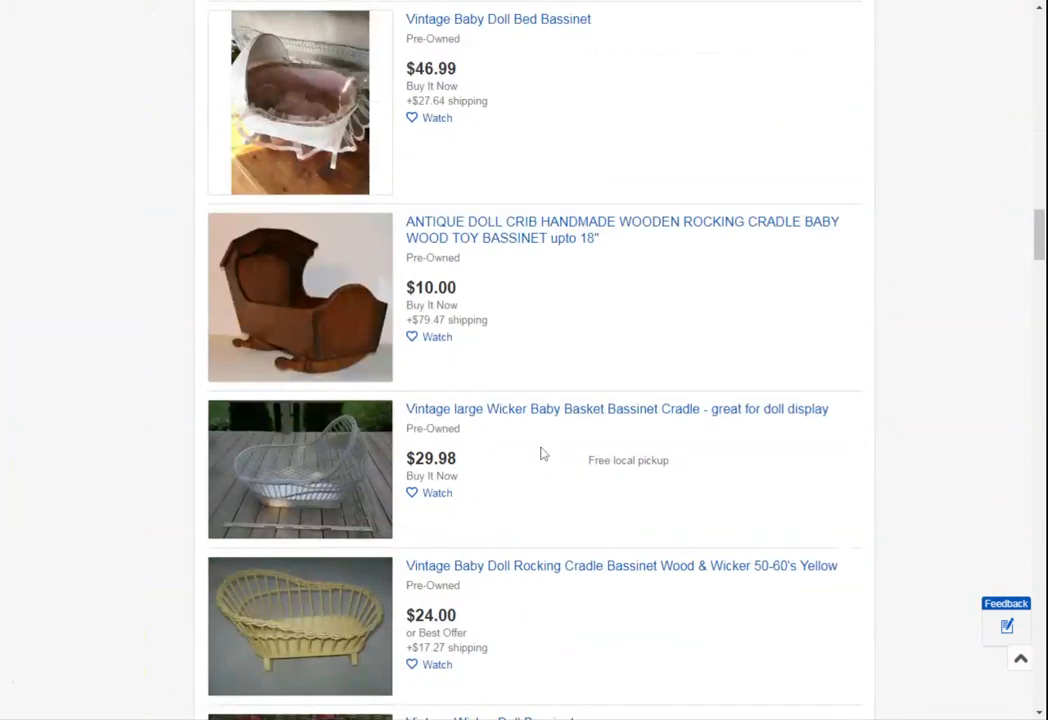
scroll(541, 452, up, 18)
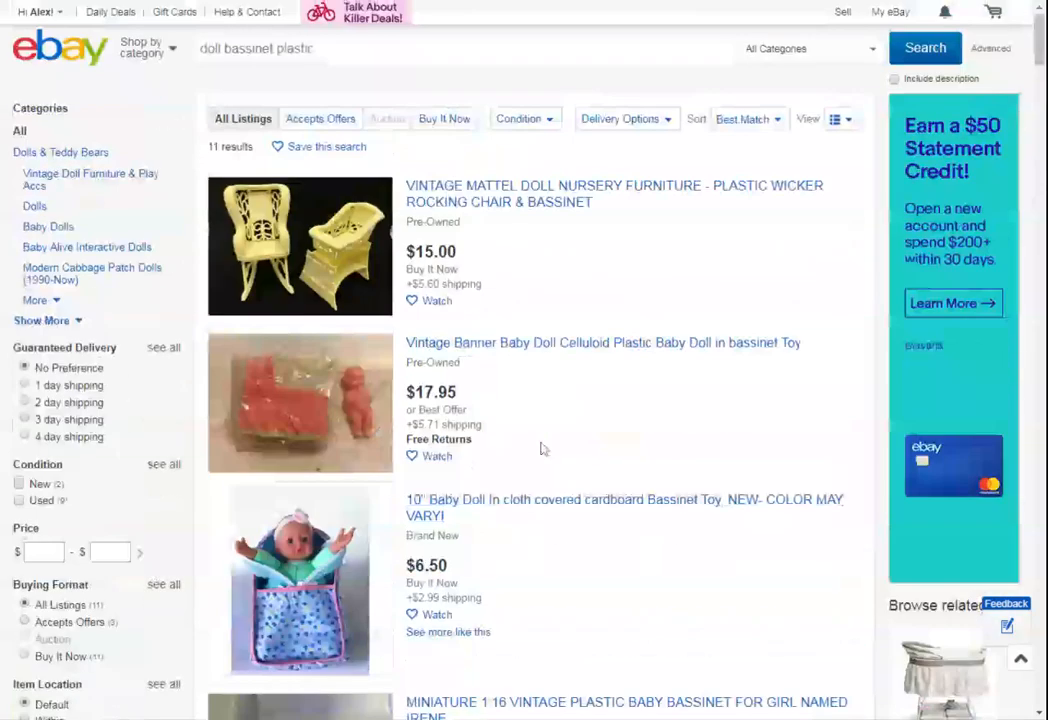
Step: Refine the item search to "pink doll bassinet plastic"
click(201, 48)
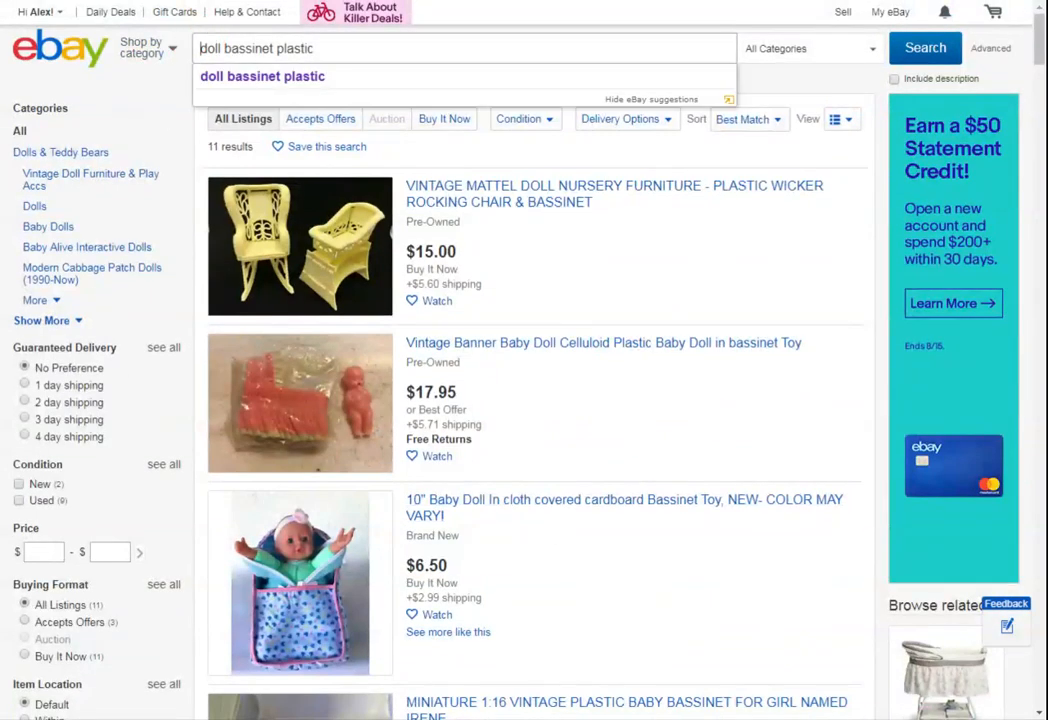
text(pink)
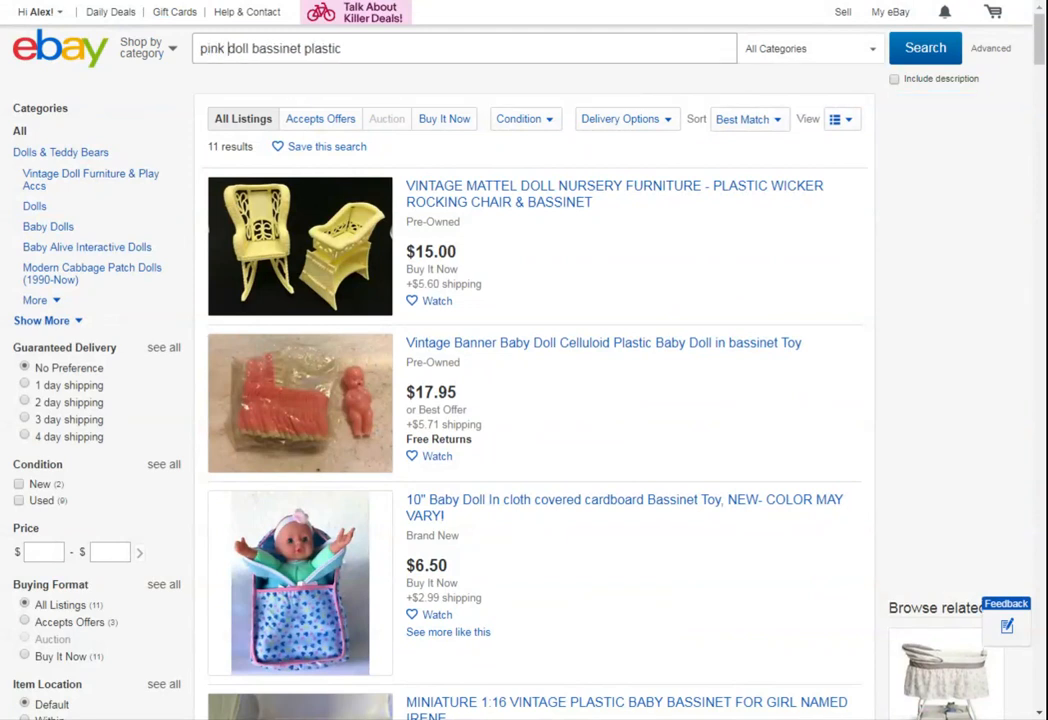
key(Return)
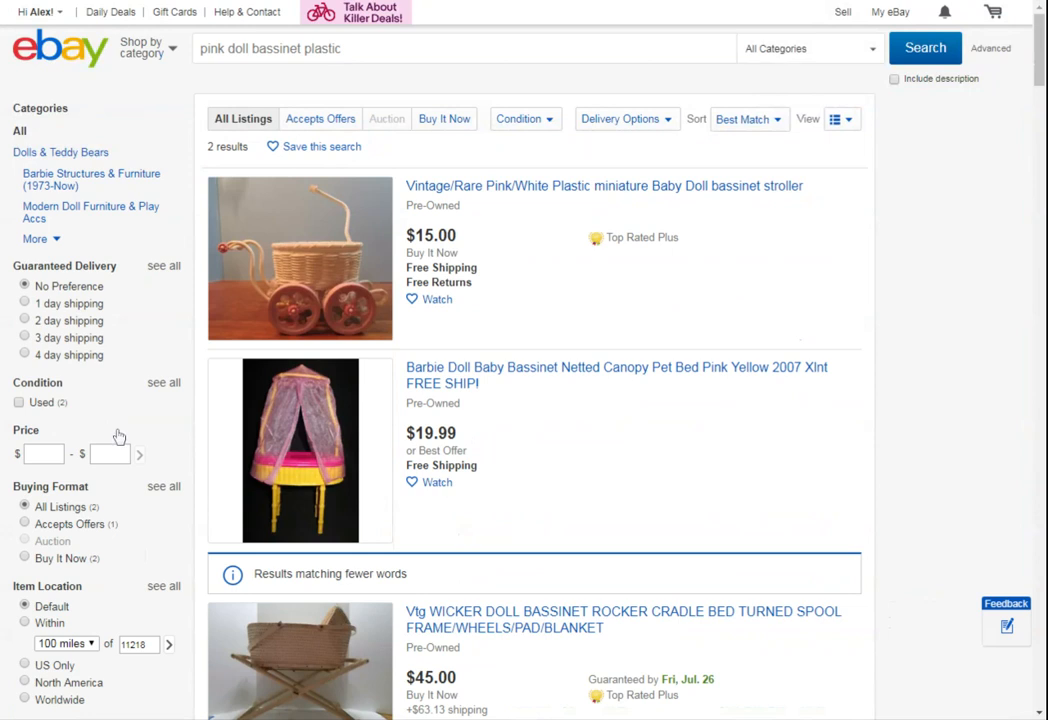
Step: Filter the search results to show only sold items
scroll(106, 443, down, 3)
scroll(106, 443, down, 3)
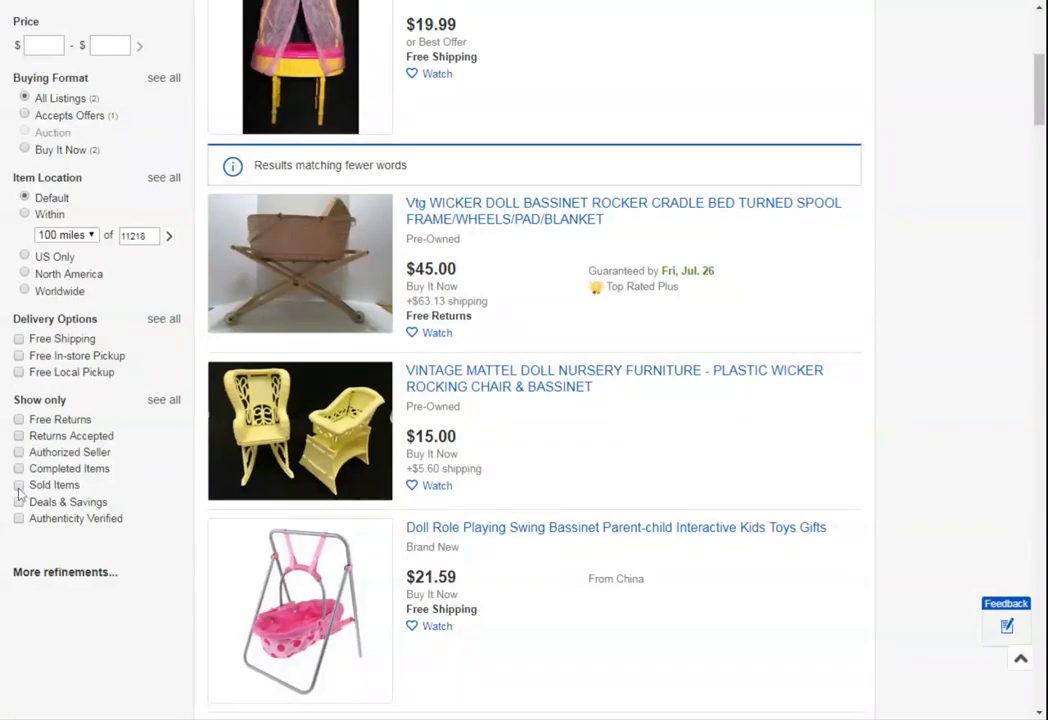
click(18, 486)
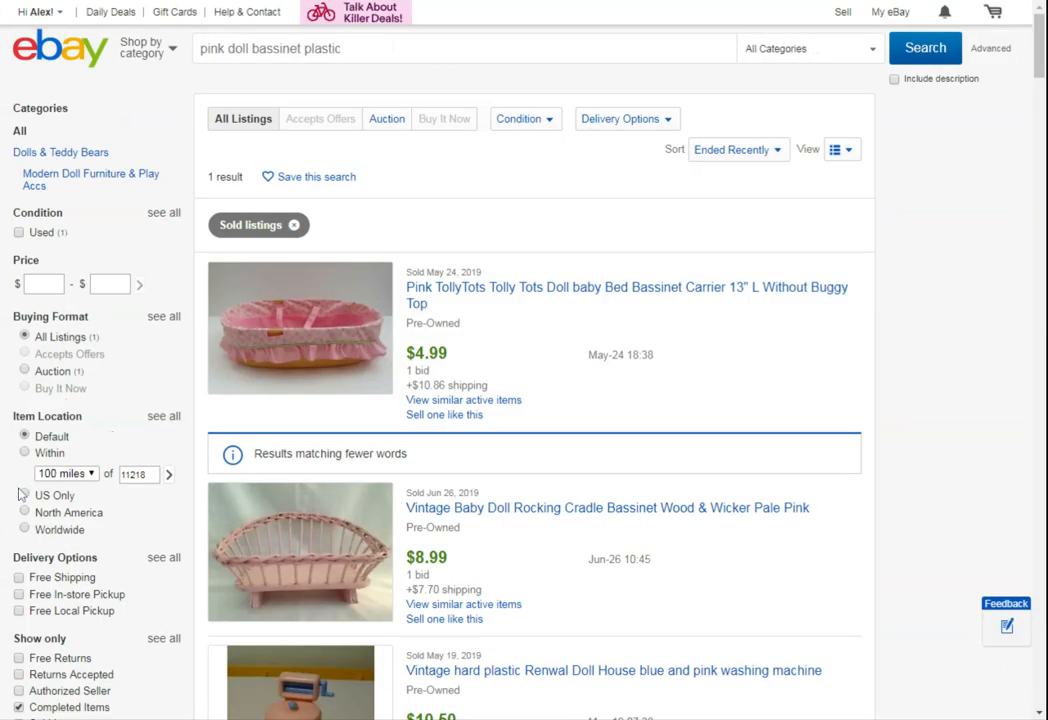
Step: Examine the sold listings for items resembling the pink plastic doll bassinet and the prices they fetched
scroll(655, 552, down, 5)
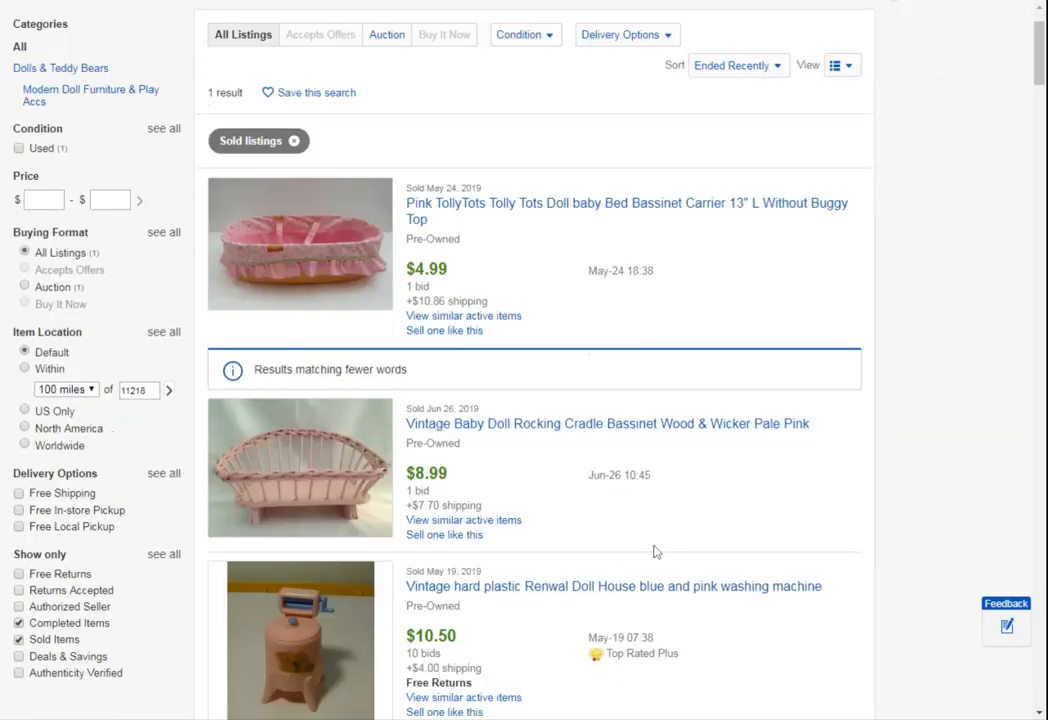
scroll(658, 550, down, 9)
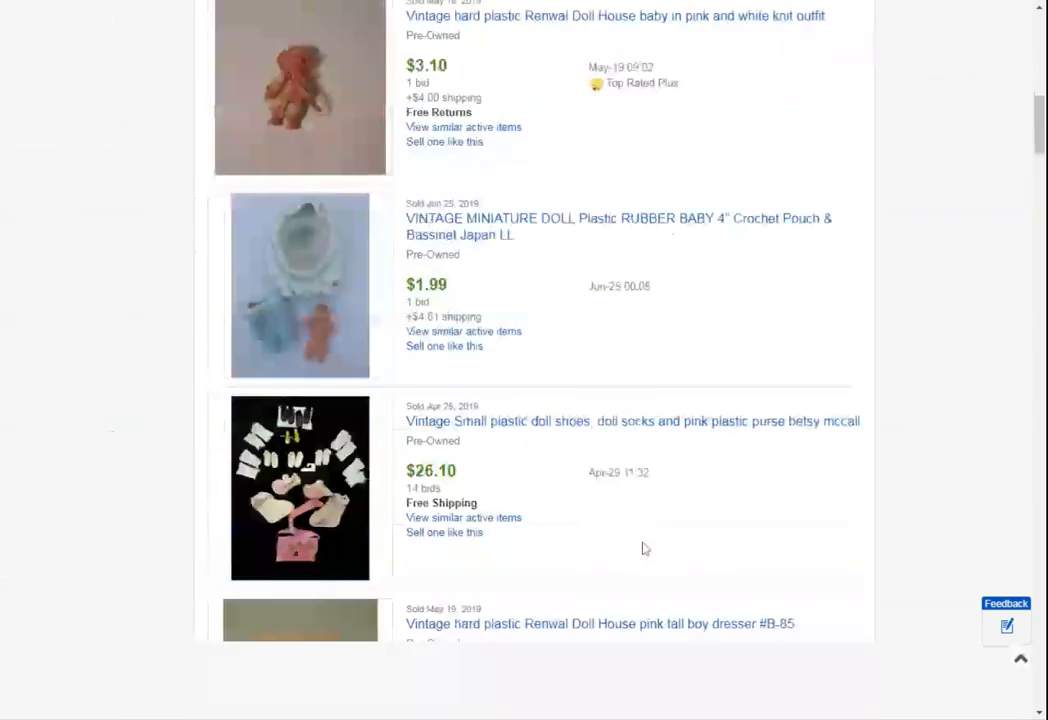
scroll(641, 547, down, 5)
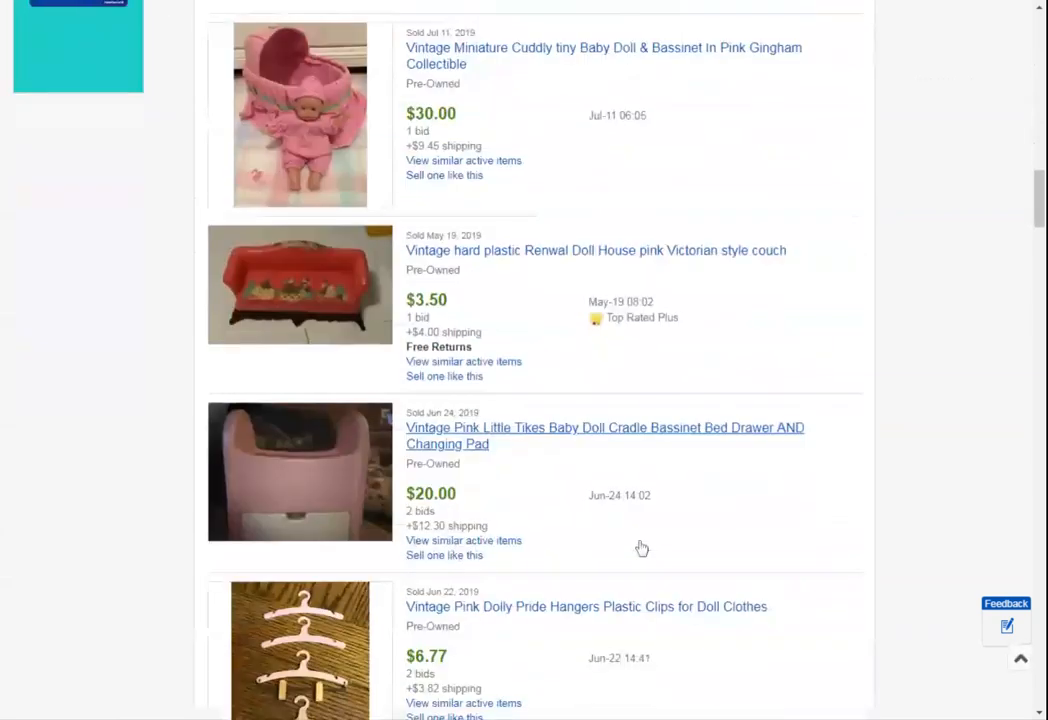
scroll(641, 547, down, 6)
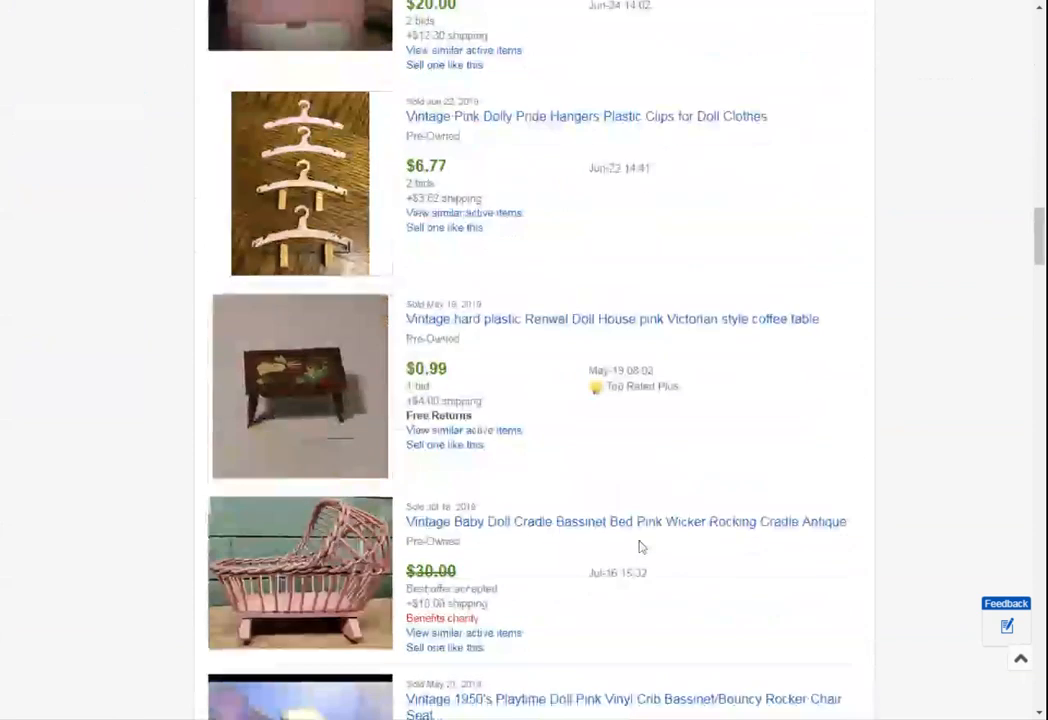
scroll(641, 547, down, 9)
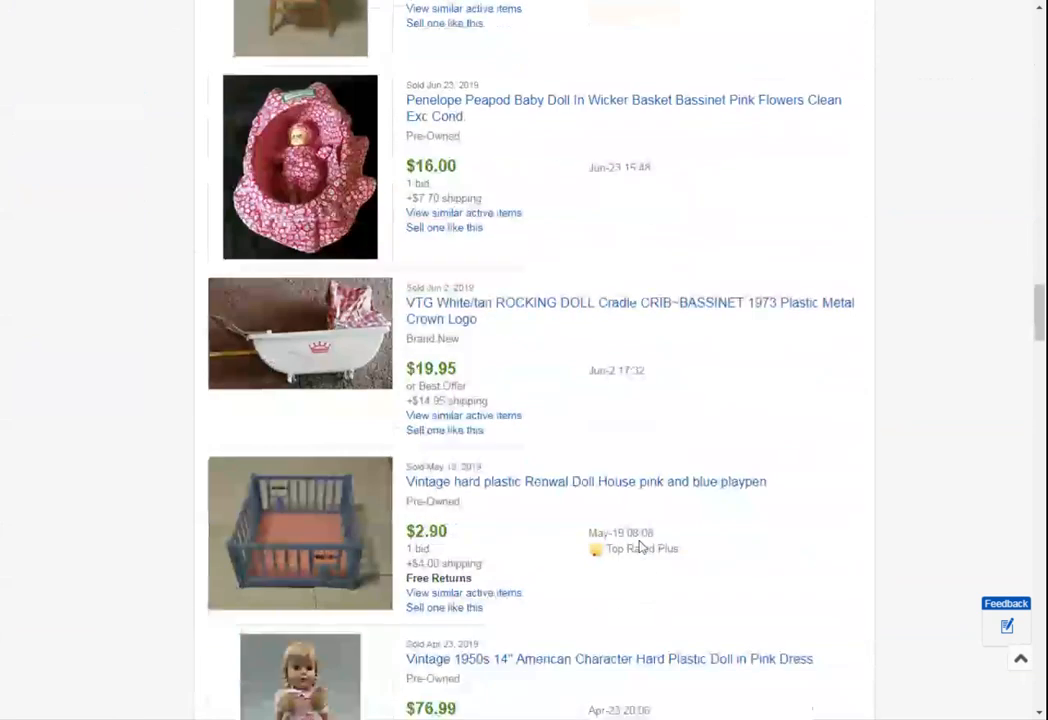
scroll(641, 547, down, 10)
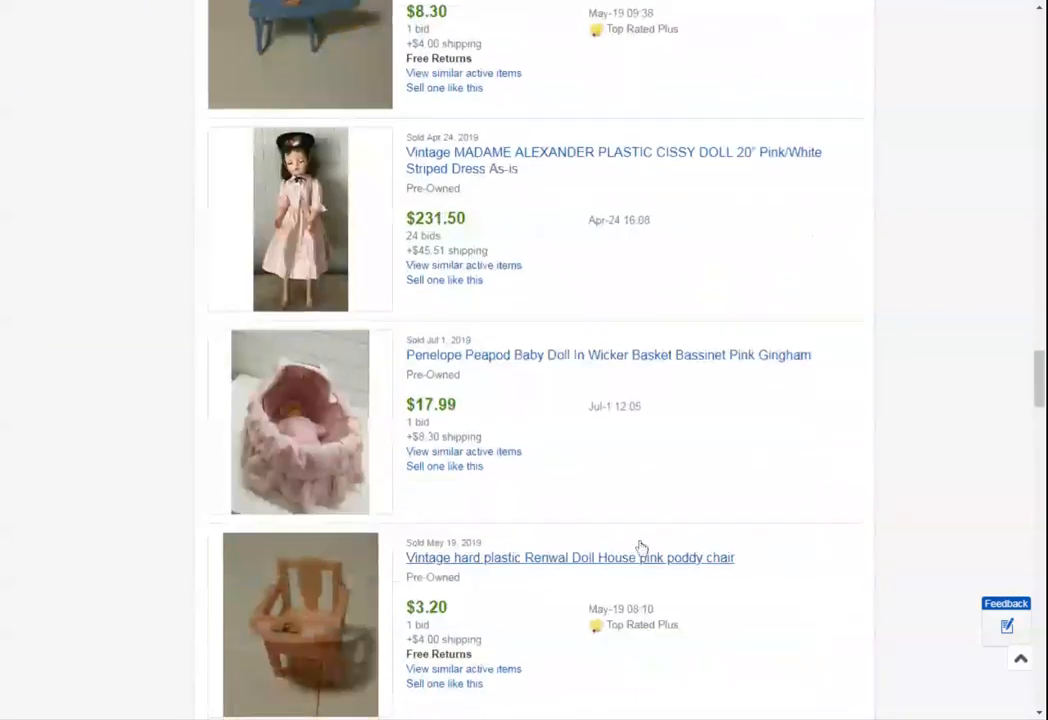
scroll(641, 547, down, 12)
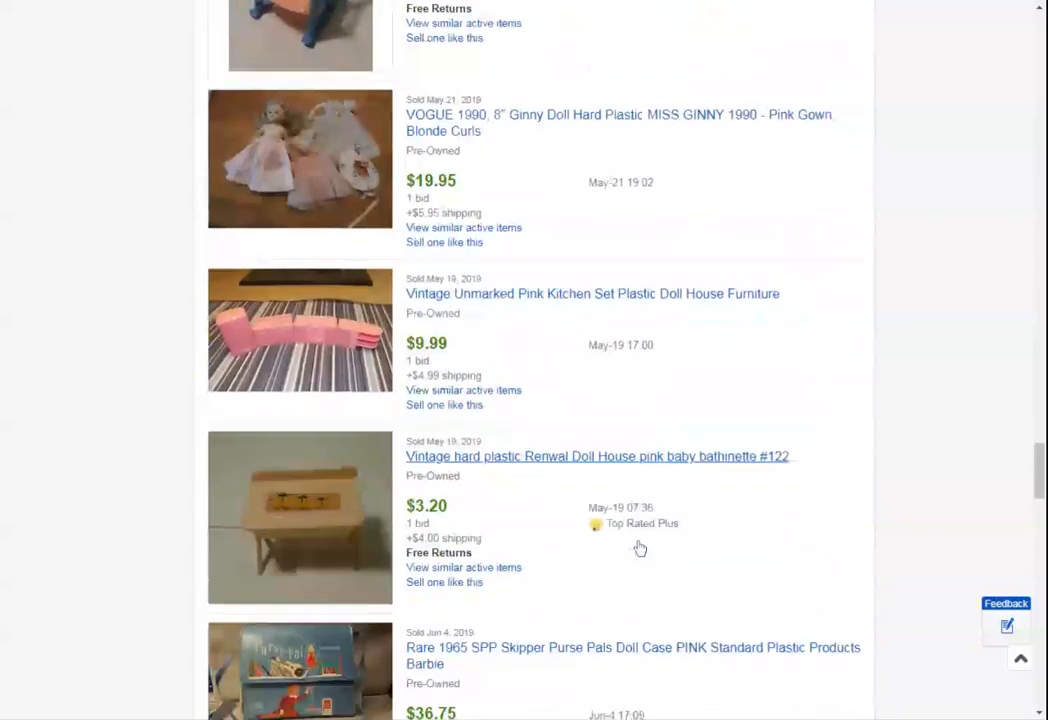
scroll(641, 547, down, 11)
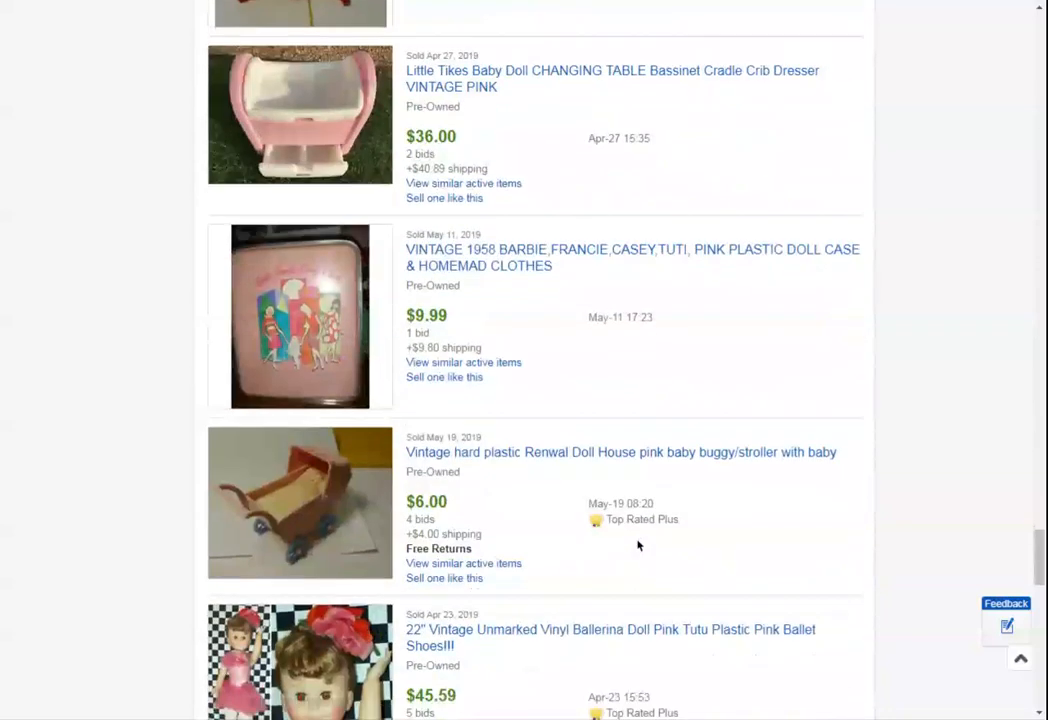
scroll(641, 547, down, 2)
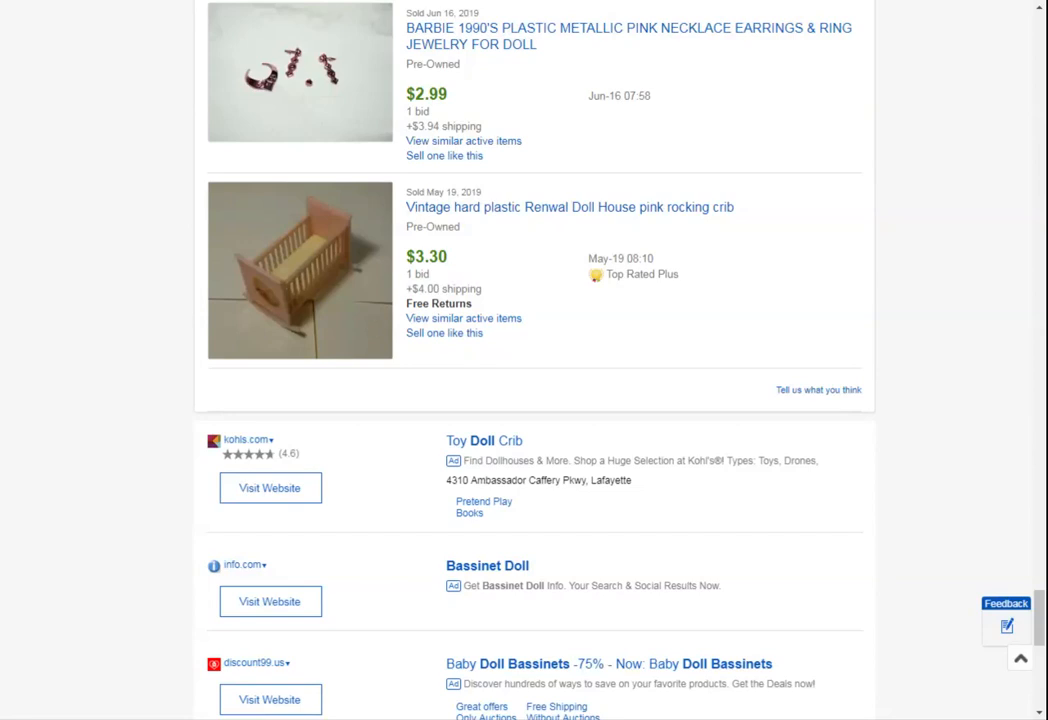
Step: Open the sold Renwal Doll House pink rocking crib listing and review its sale details, item specifics and description
click(343, 292)
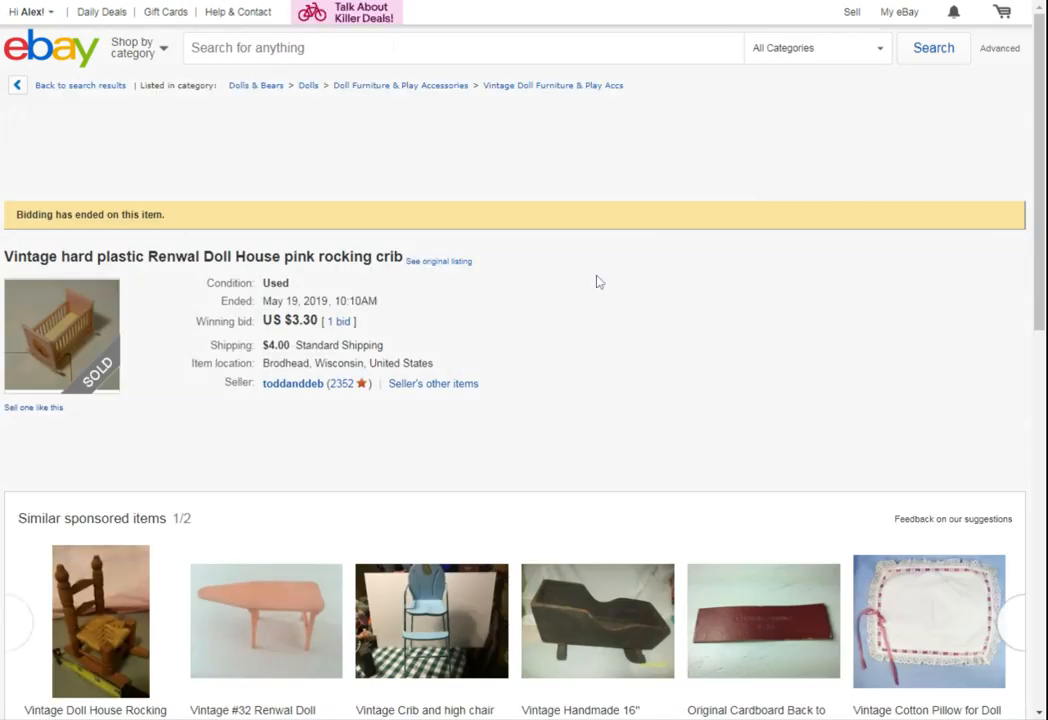
scroll(597, 282, down, 10)
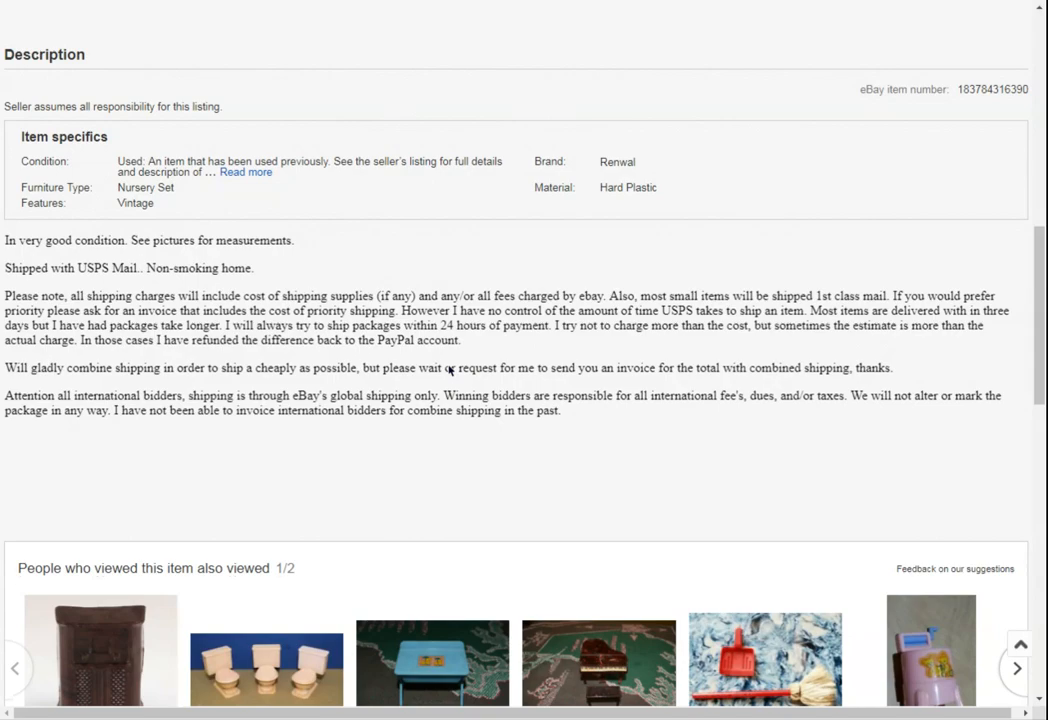
scroll(450, 370, down, 5)
scroll(423, 365, up, 8)
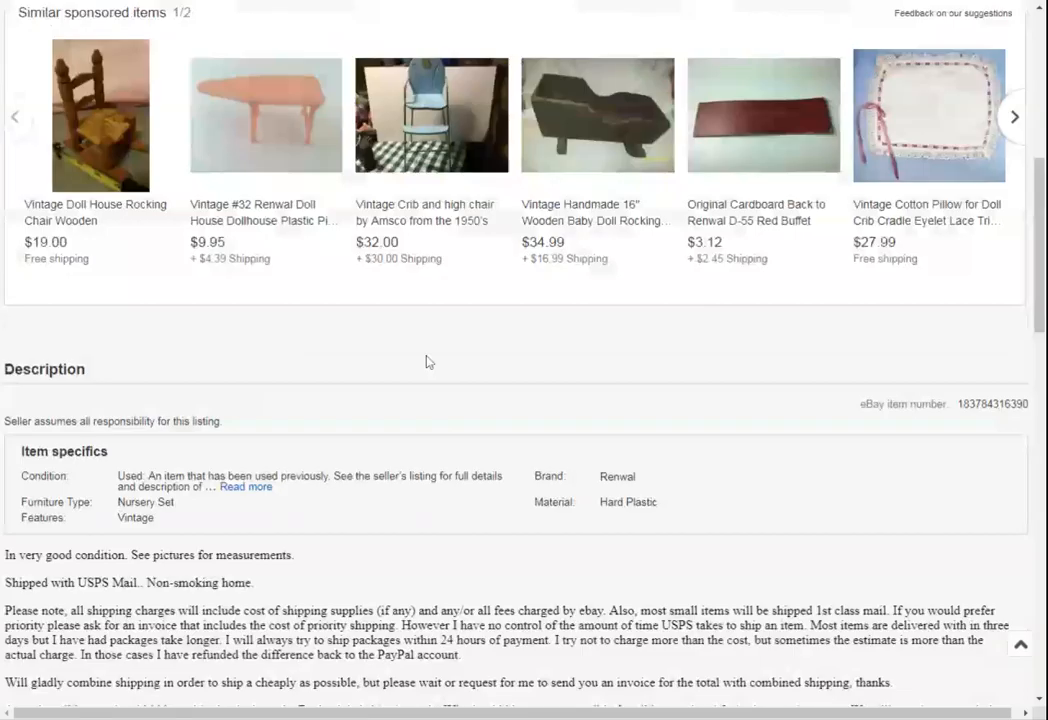
scroll(455, 440, up, 5)
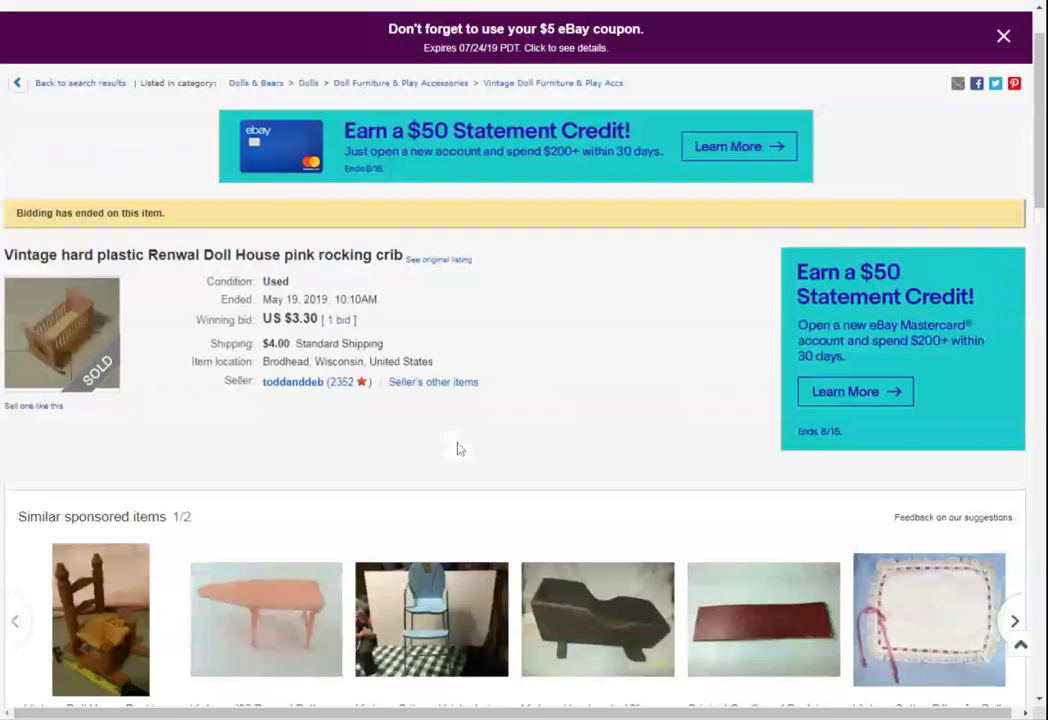
scroll(457, 449, up, 2)
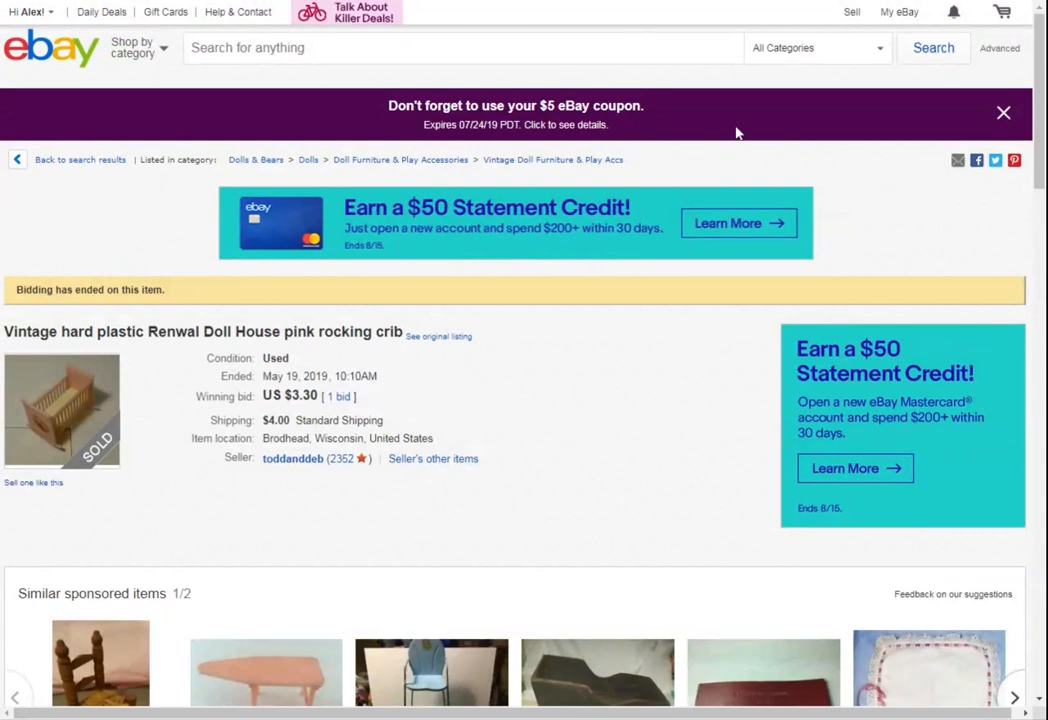
Step: Start a new sales listing for "plastic doll bassinet" without selecting a catalog product
click(852, 14)
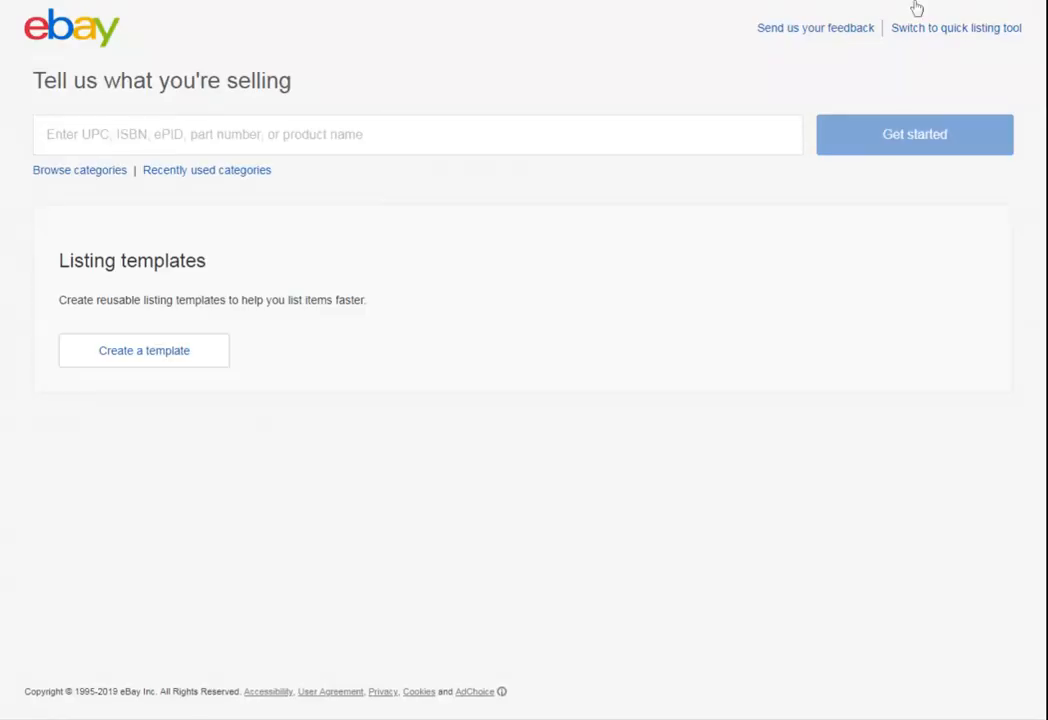
click(238, 135)
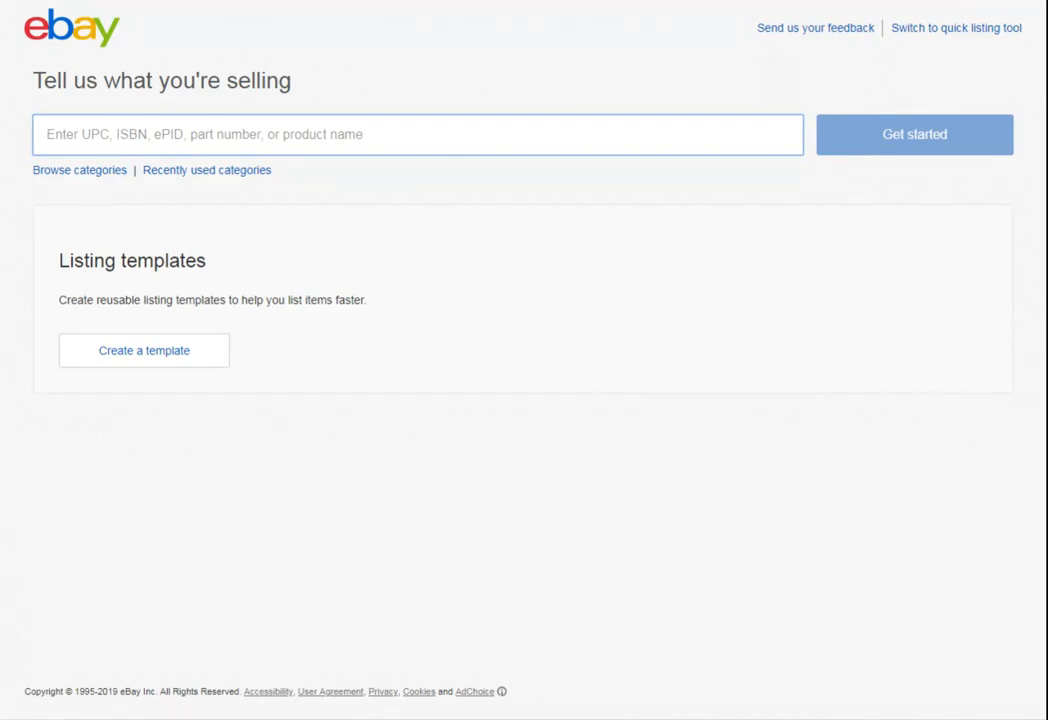
text(p)
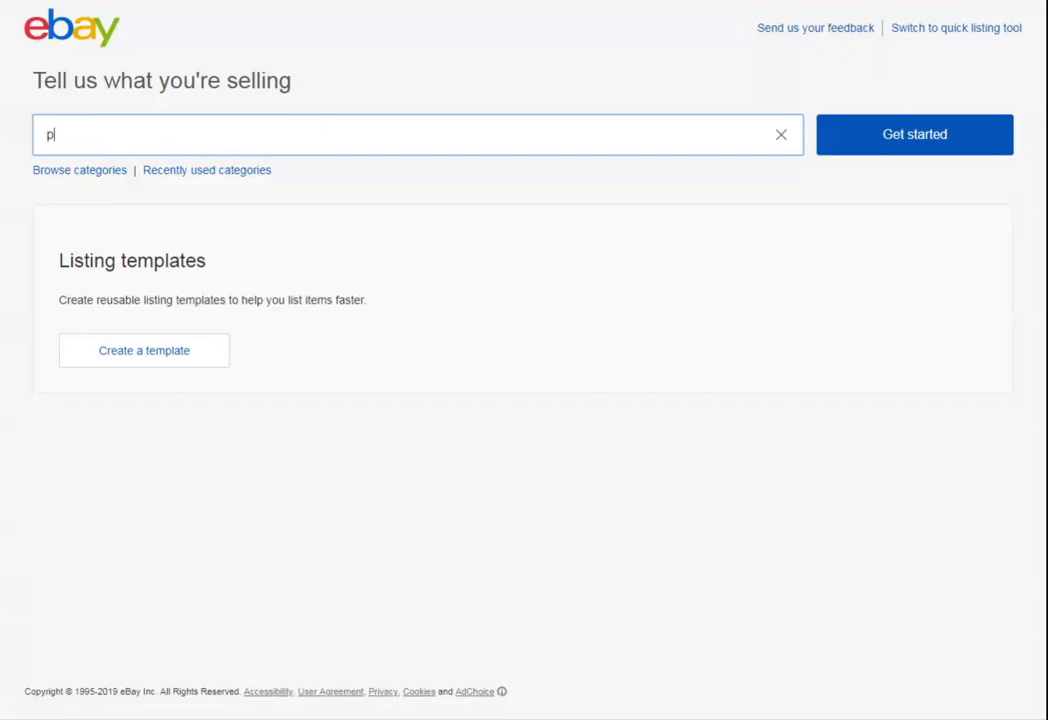
text(lastic doll bassinet)
key(Return)
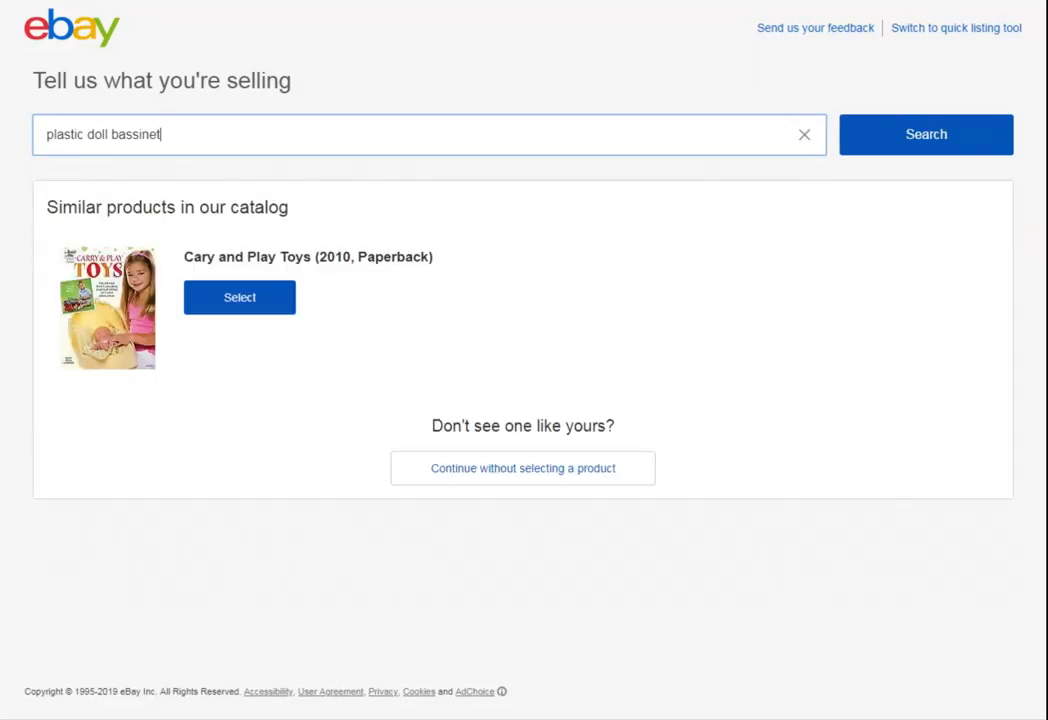
click(508, 477)
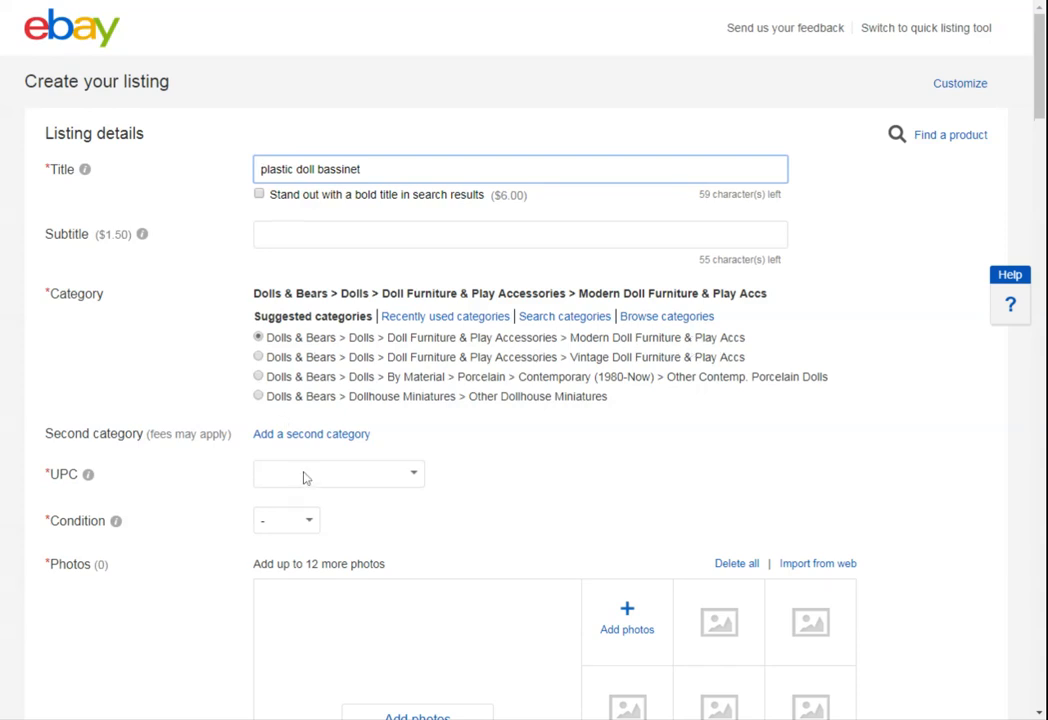
Step: Set the listing's condition to Used and enter "Like new!" as the condition description
scroll(394, 444, down, 2)
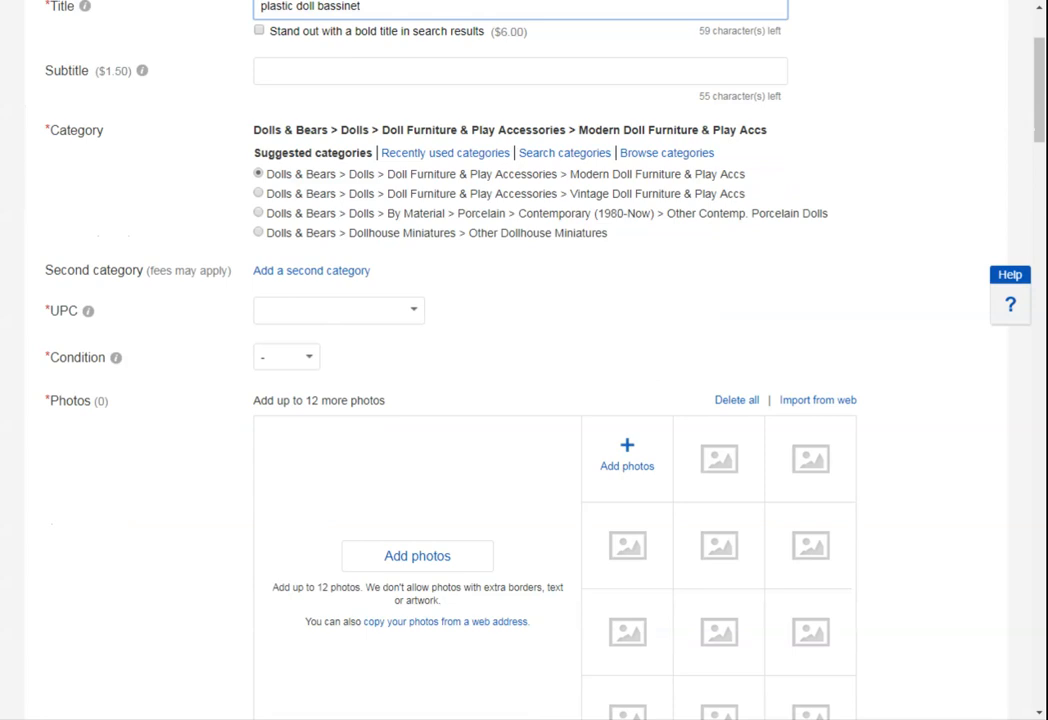
click(306, 358)
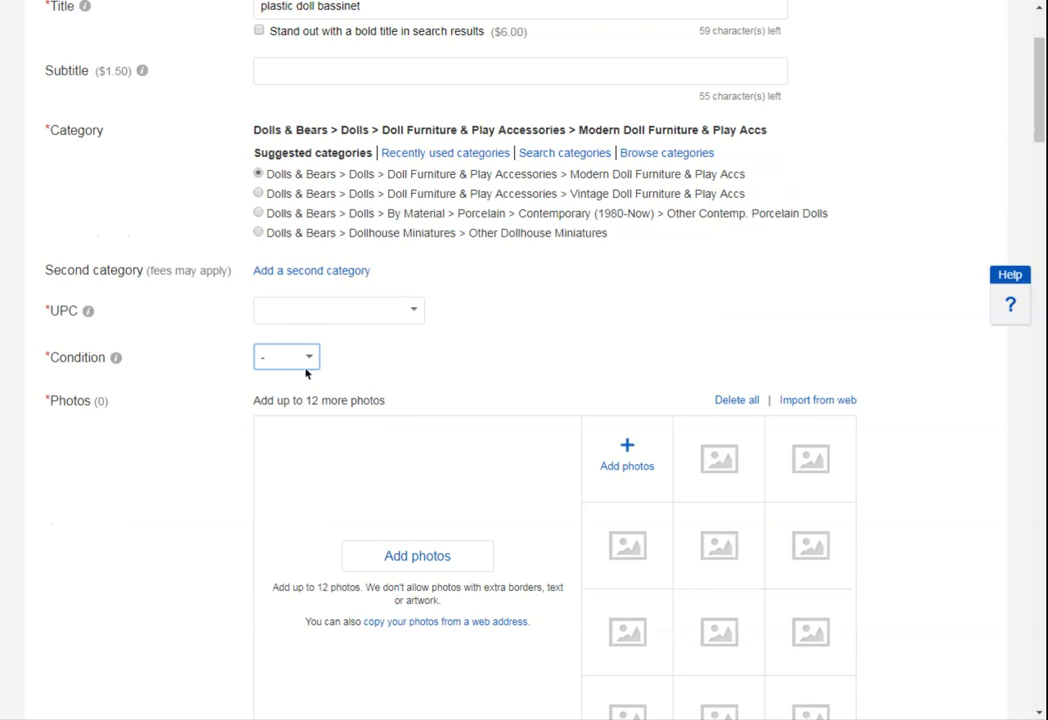
click(306, 372)
click(285, 411)
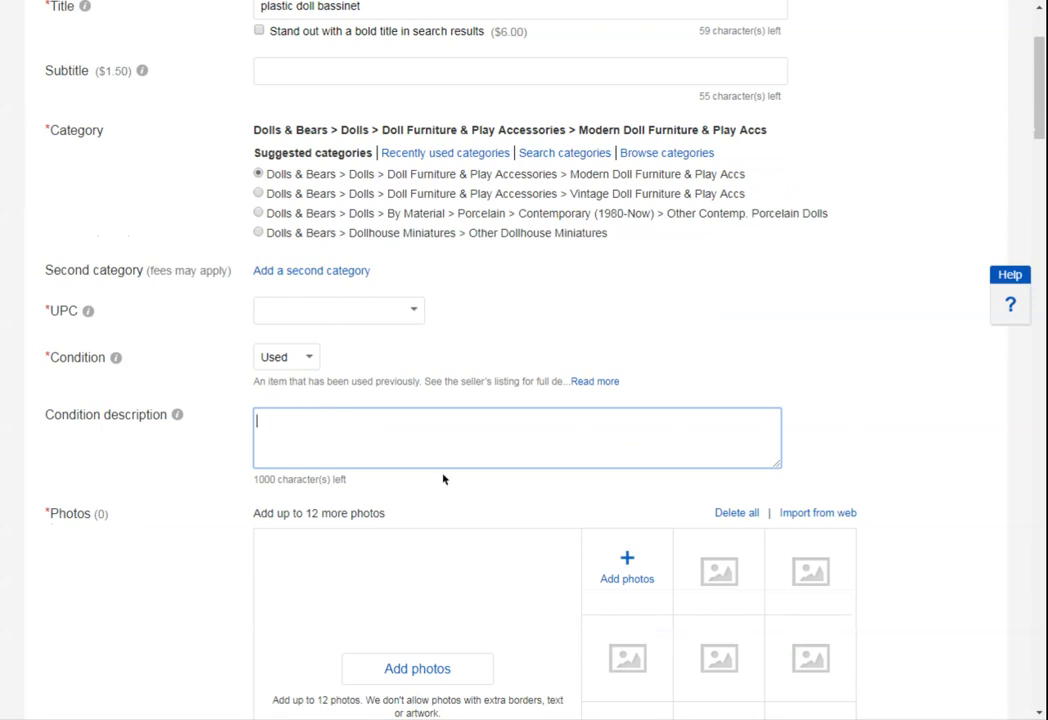
text(Like new!)
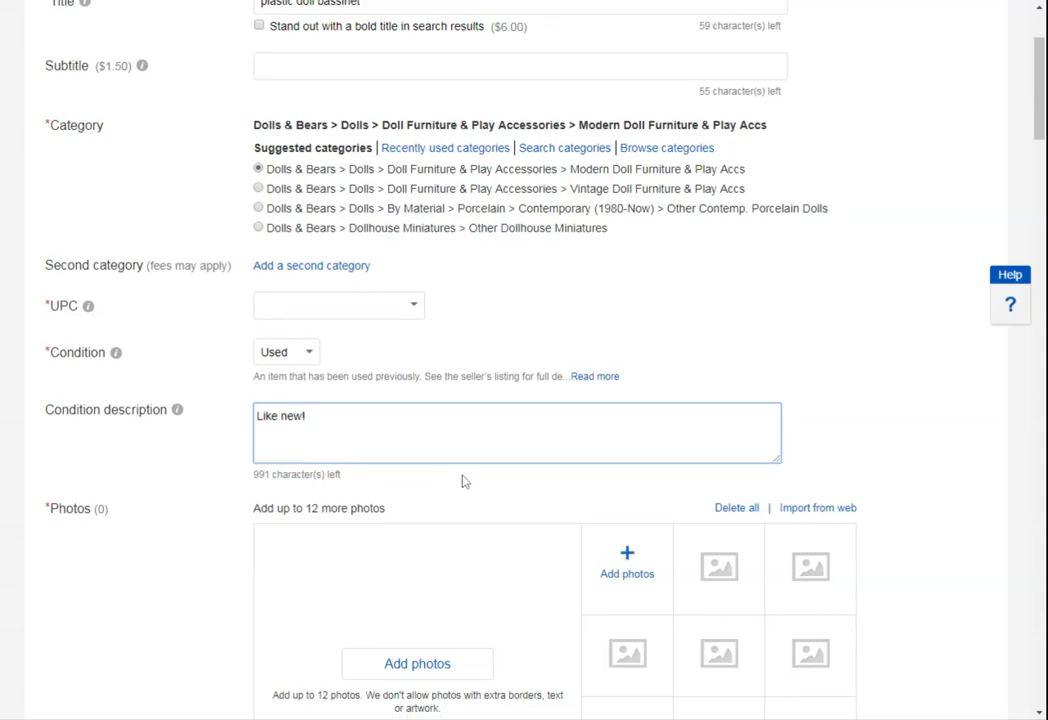
Step: Add two photos of the pink doll bassinet, a side view and an end view, to the listing
scroll(463, 481, down, 2)
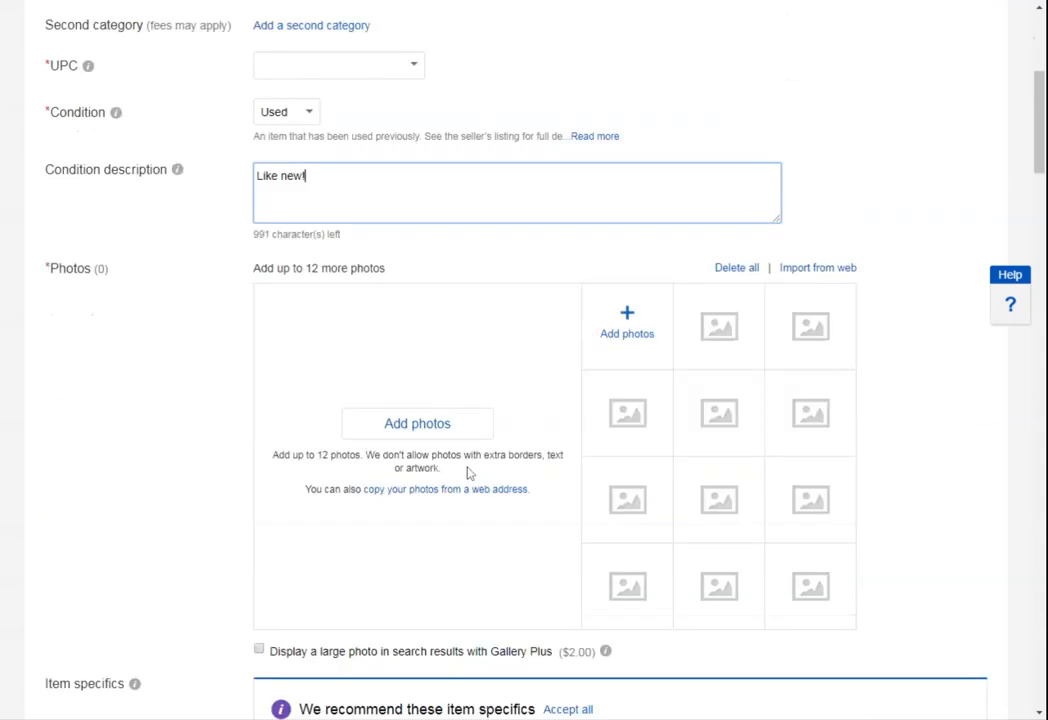
click(618, 330)
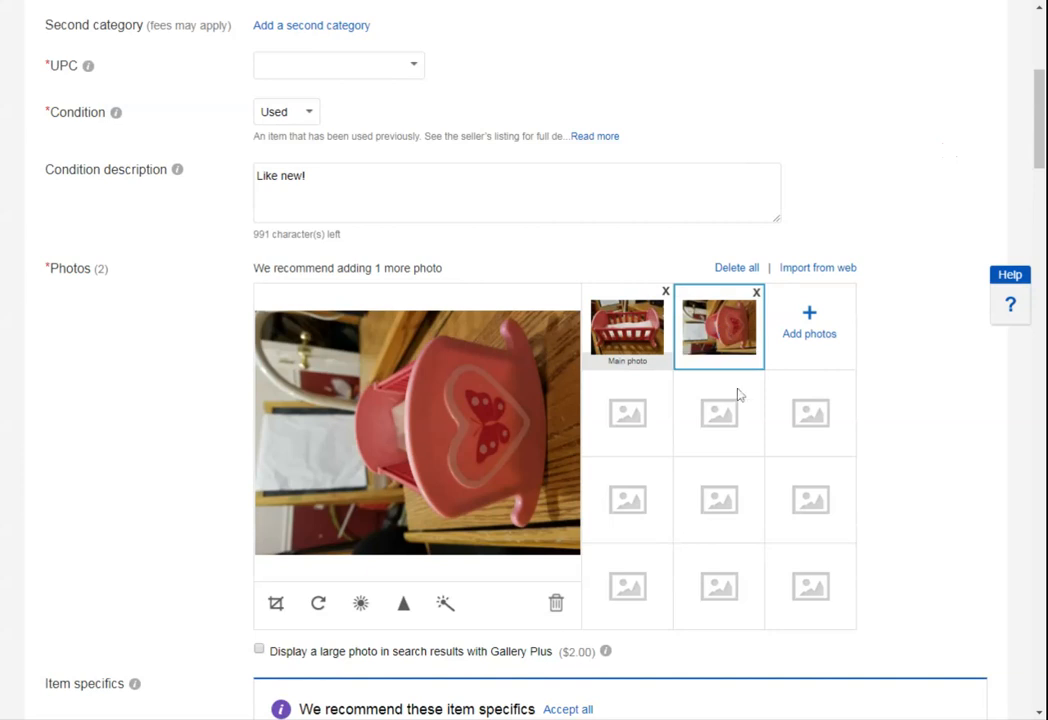
Step: Rotate the end-view photo a quarter turn clockwise so the bassinet stands upright, and crop away the background above it
click(319, 605)
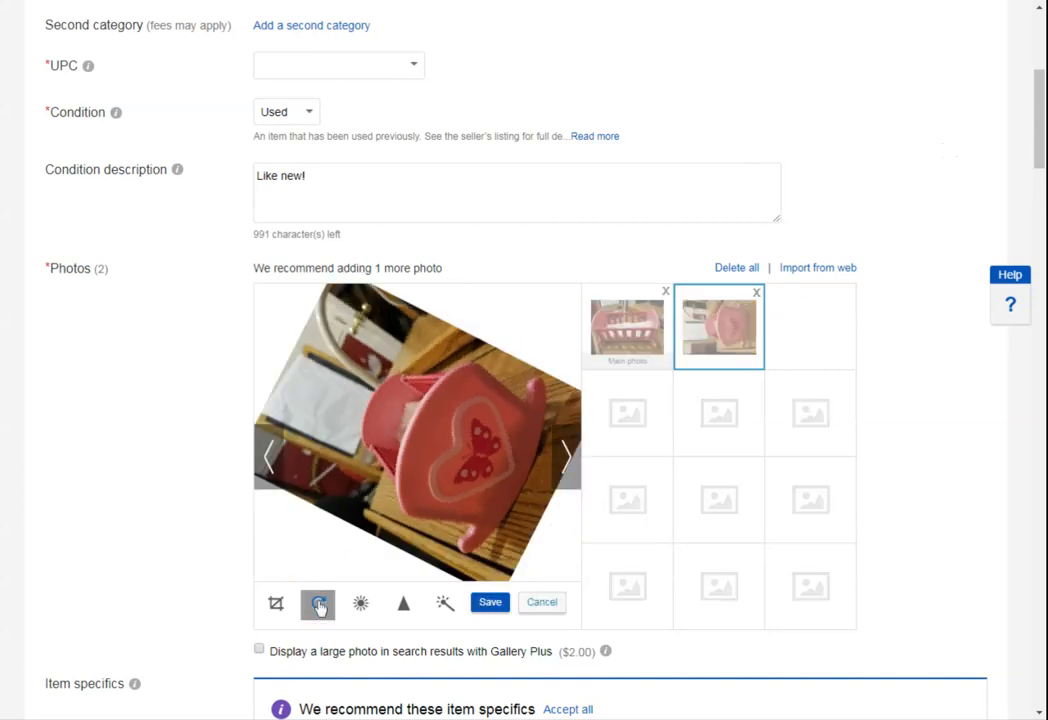
click(277, 608)
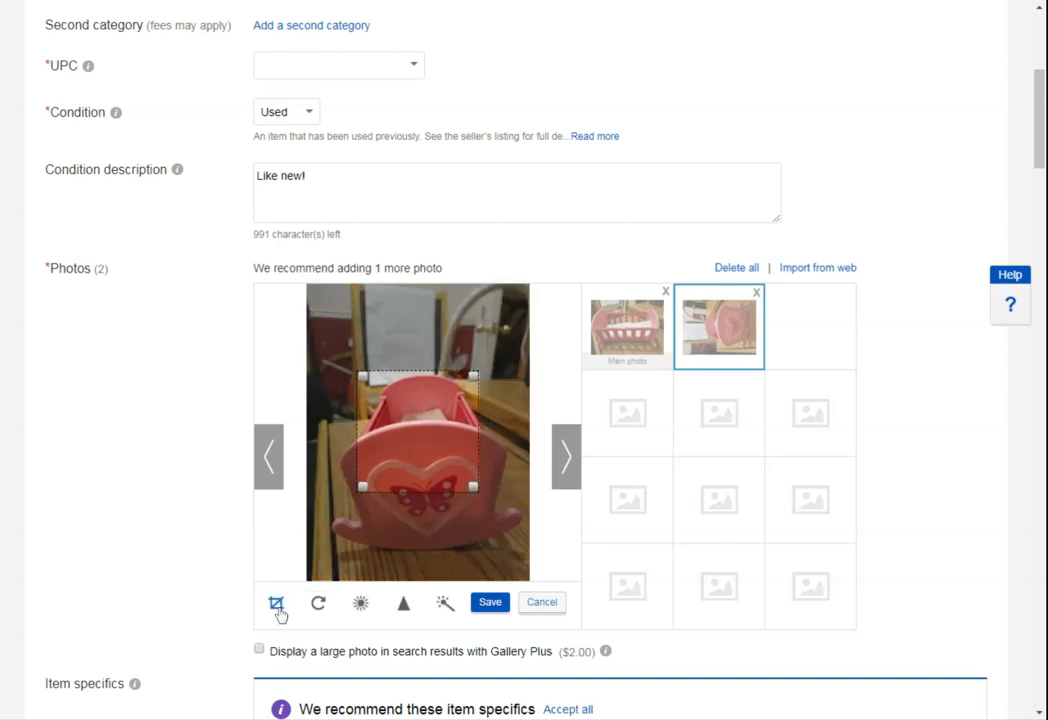
drag(436, 453, 381, 435)
mouse_move(424, 476)
mouse_down()
mouse_move(462, 515)
mouse_move(543, 565)
mouse_move(545, 580)
mouse_move(551, 574)
mouse_up()
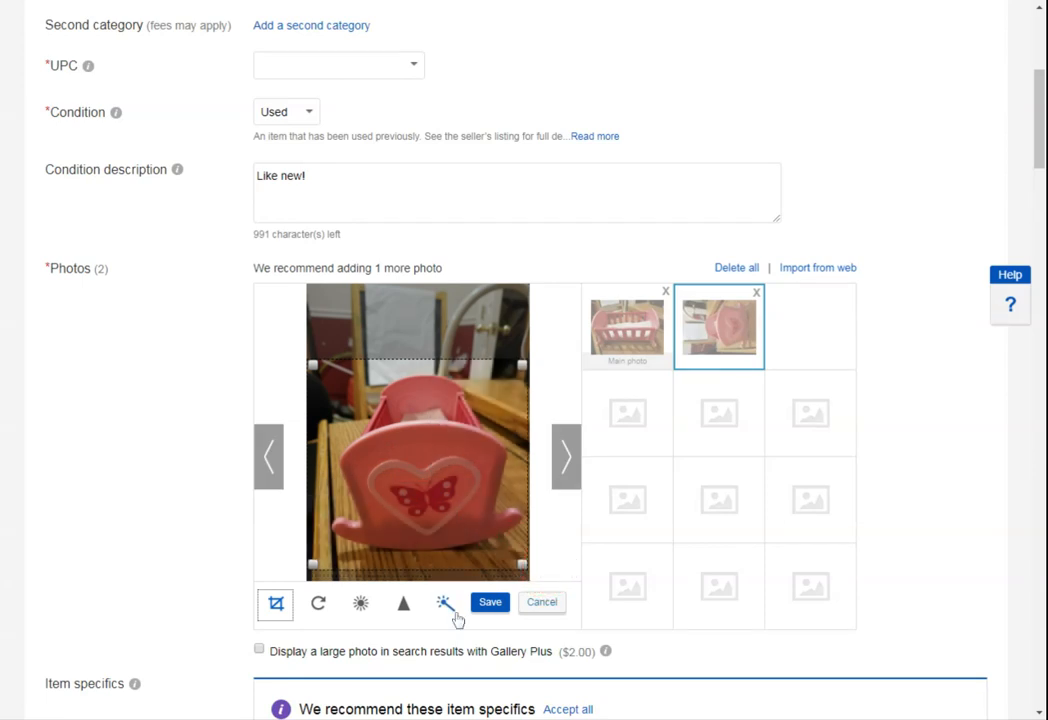
Step: Sharpen the cropped end-view photo and save its edits
click(403, 605)
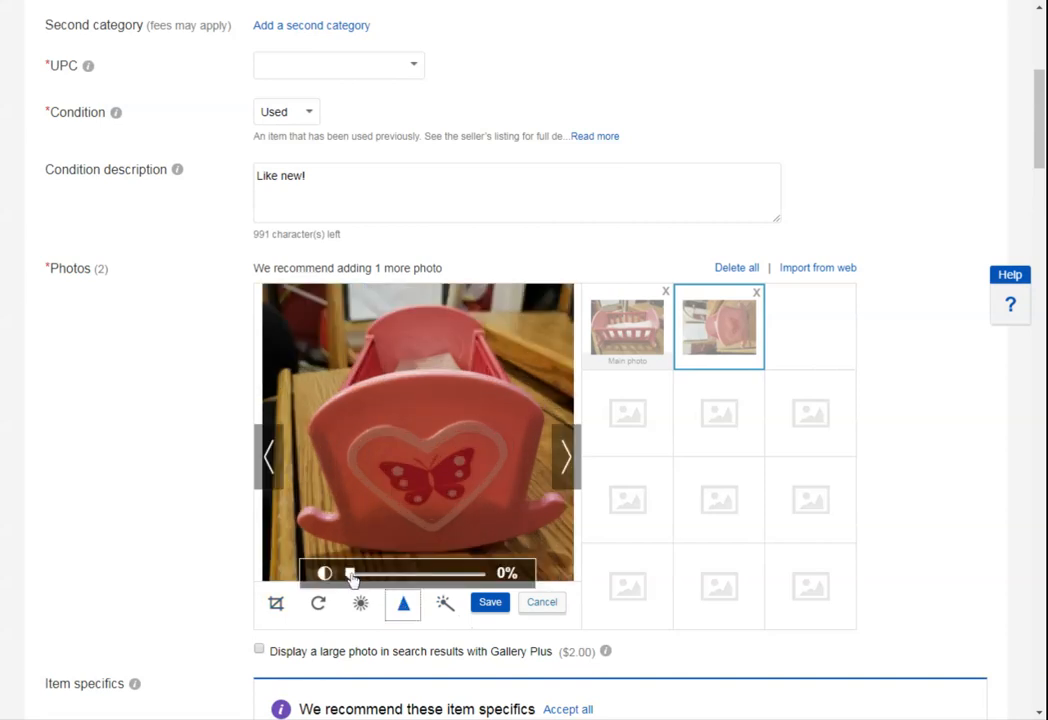
drag(349, 574, 456, 577)
click(490, 605)
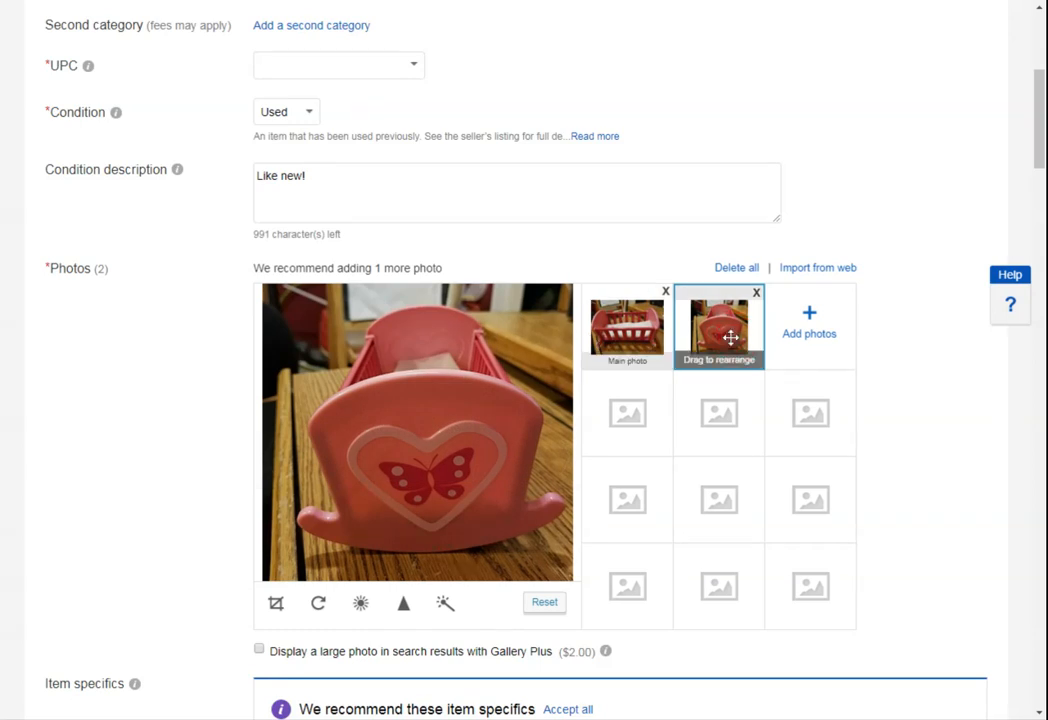
Step: Crop the main side-view photo more tightly around the bassinet, trimming its upper and lower edges
click(655, 328)
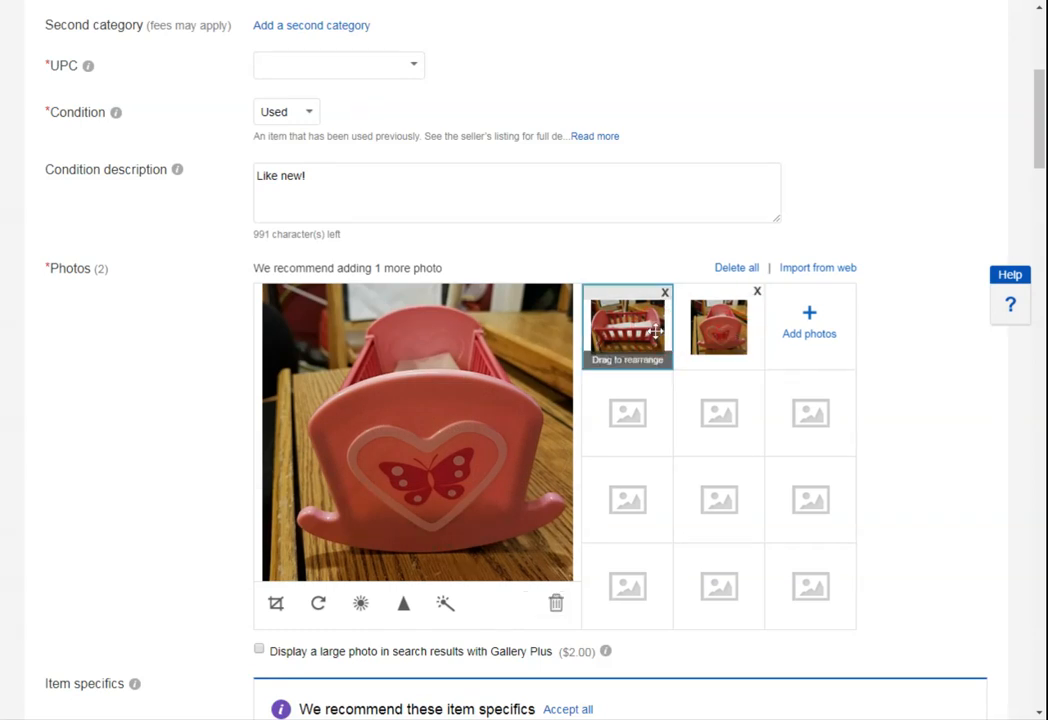
click(275, 603)
drag(358, 447, 283, 421)
drag(376, 464, 587, 532)
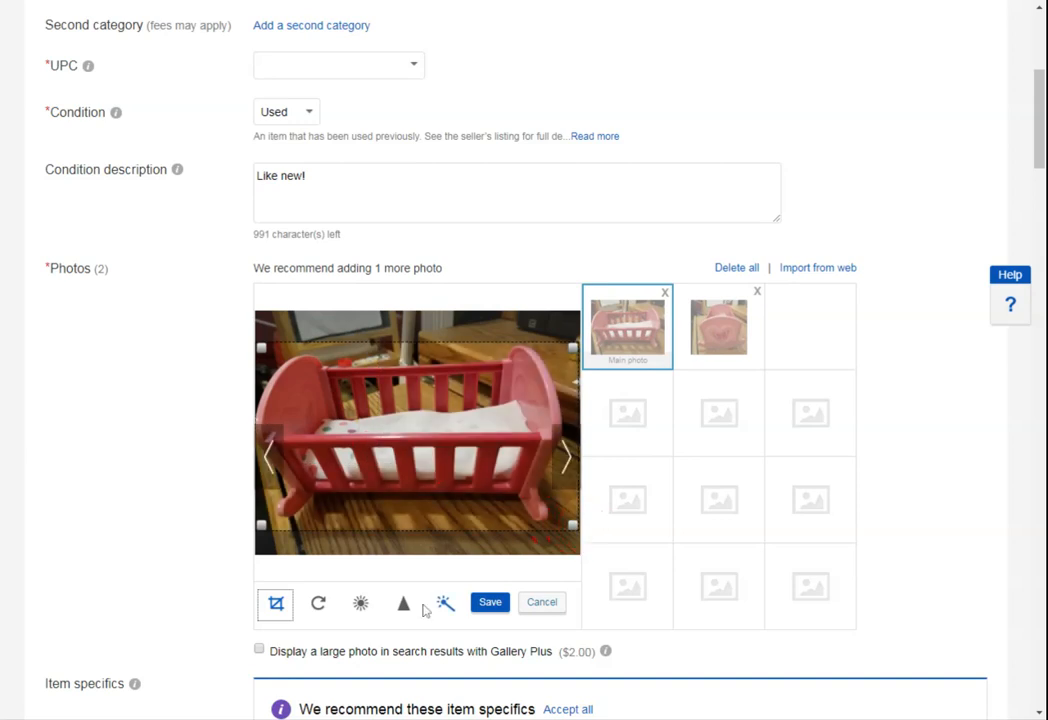
Step: Sharpen the main side-view photo to a moderate level and save its edits
click(404, 606)
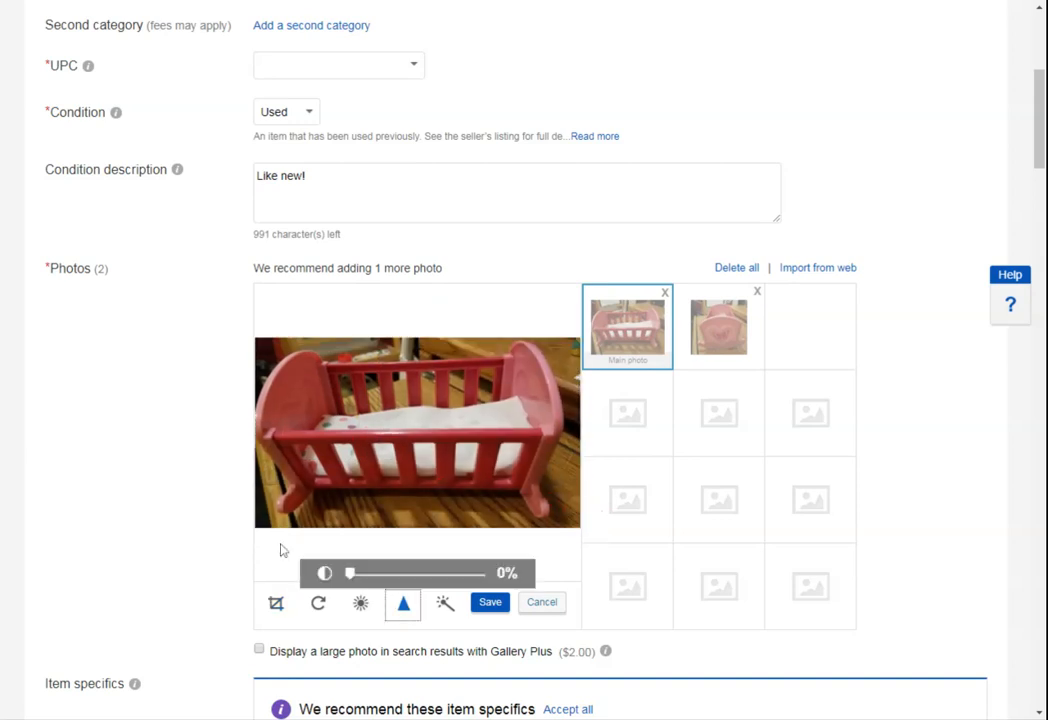
click(412, 574)
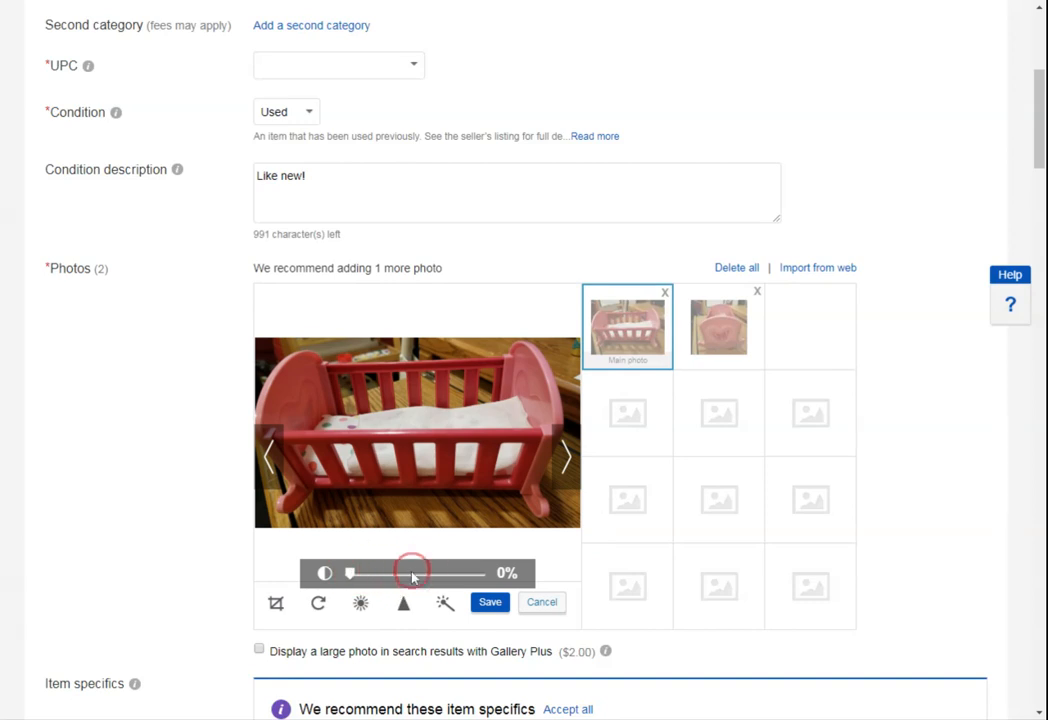
drag(349, 574, 408, 580)
click(489, 603)
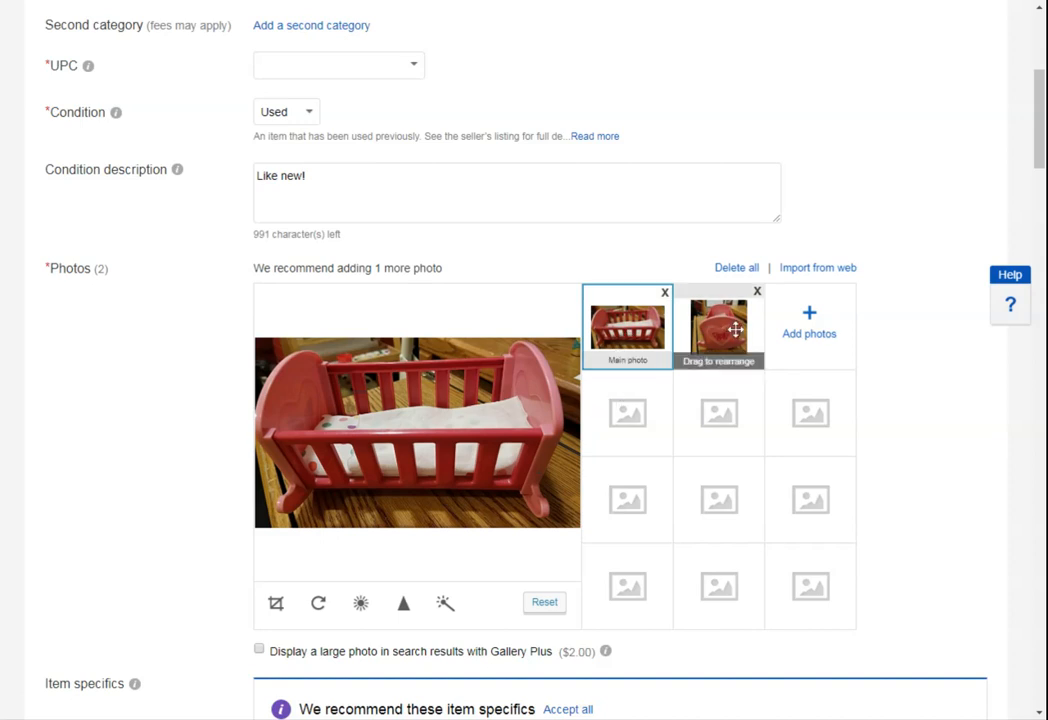
drag(712, 327, 740, 327)
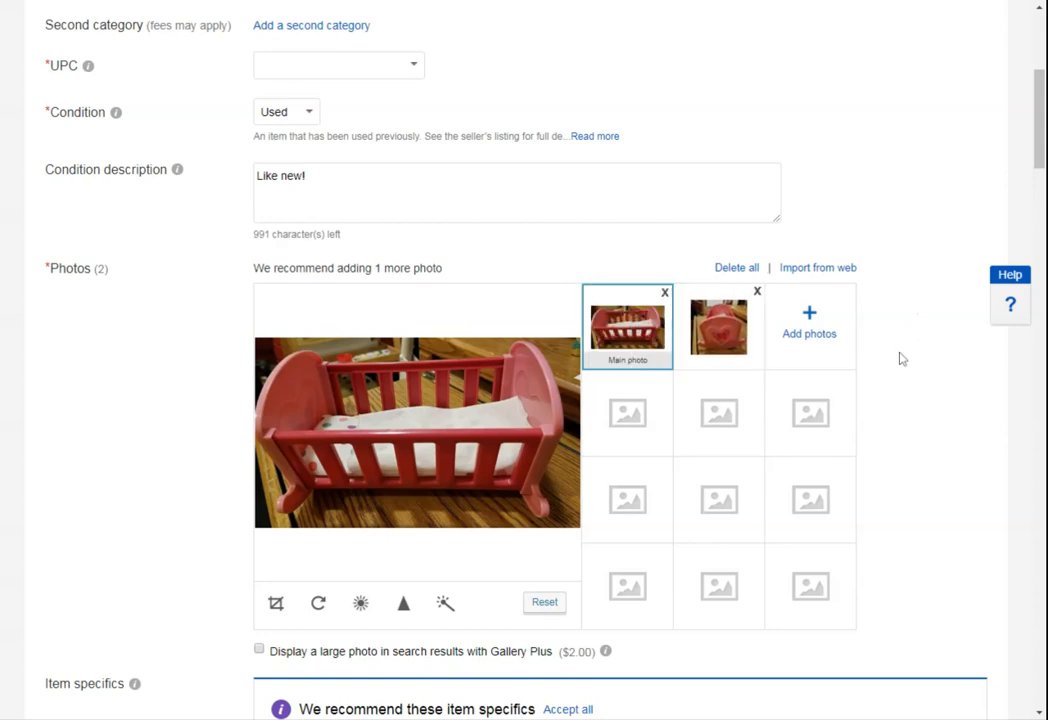
Step: Fill in the item specifics with Material set to Plastic and For Doll Size set to 6 in
scroll(897, 362, down, 3)
scroll(897, 364, down, 5)
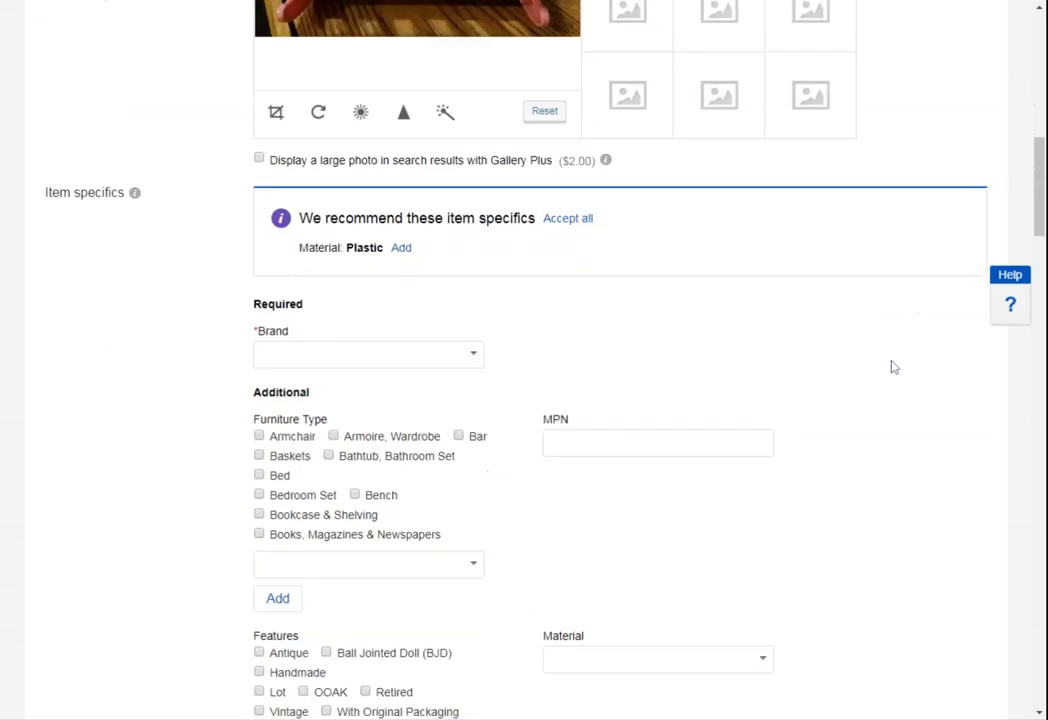
scroll(890, 365, down, 1)
scroll(889, 365, up, 2)
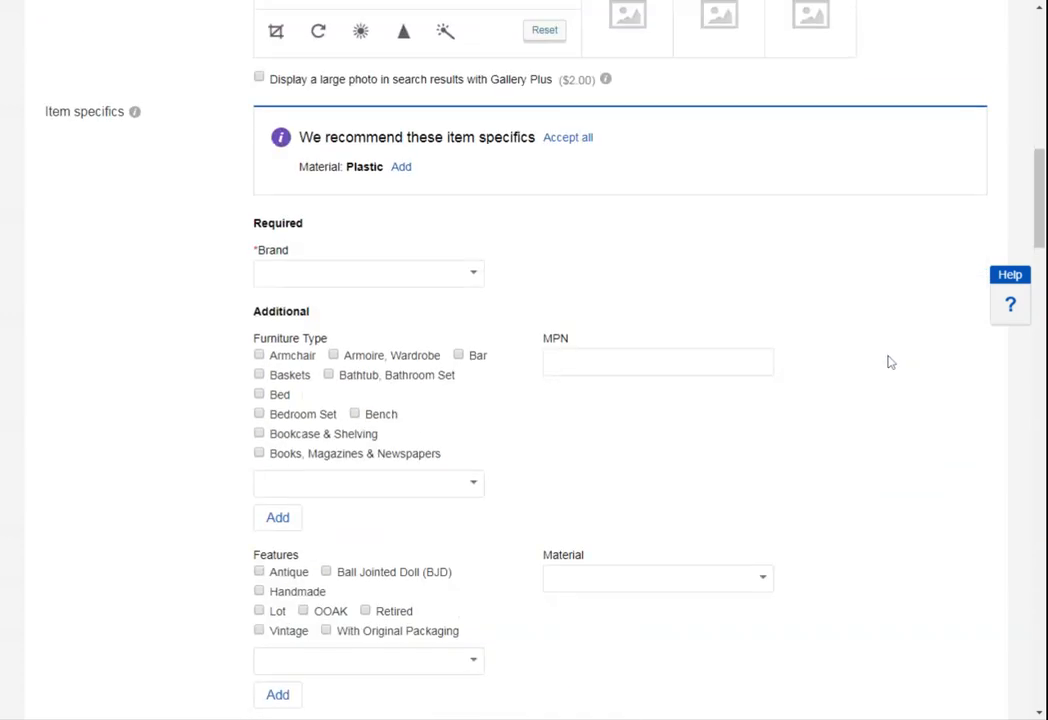
scroll(890, 362, down, 2)
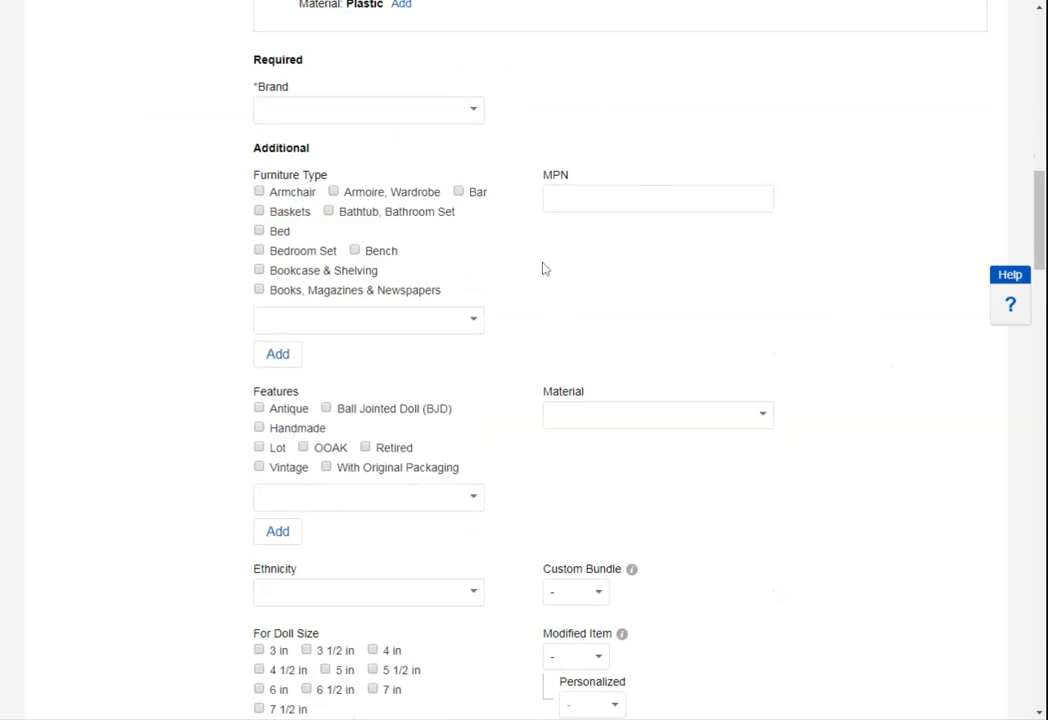
scroll(706, 327, down, 1)
click(706, 329)
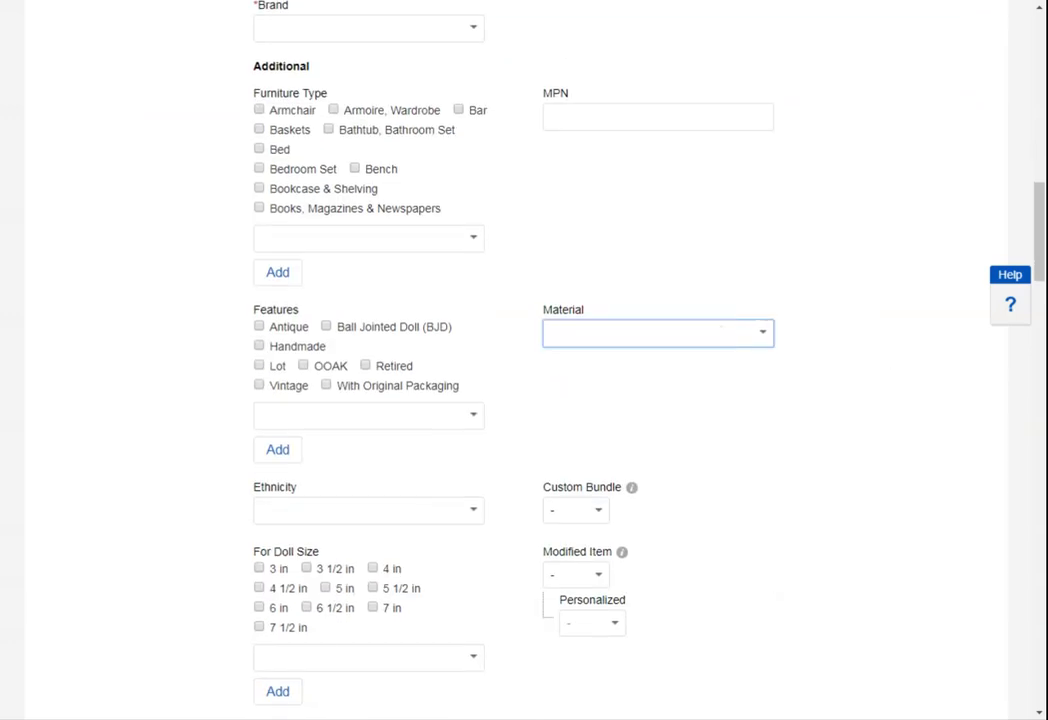
text(Plas)
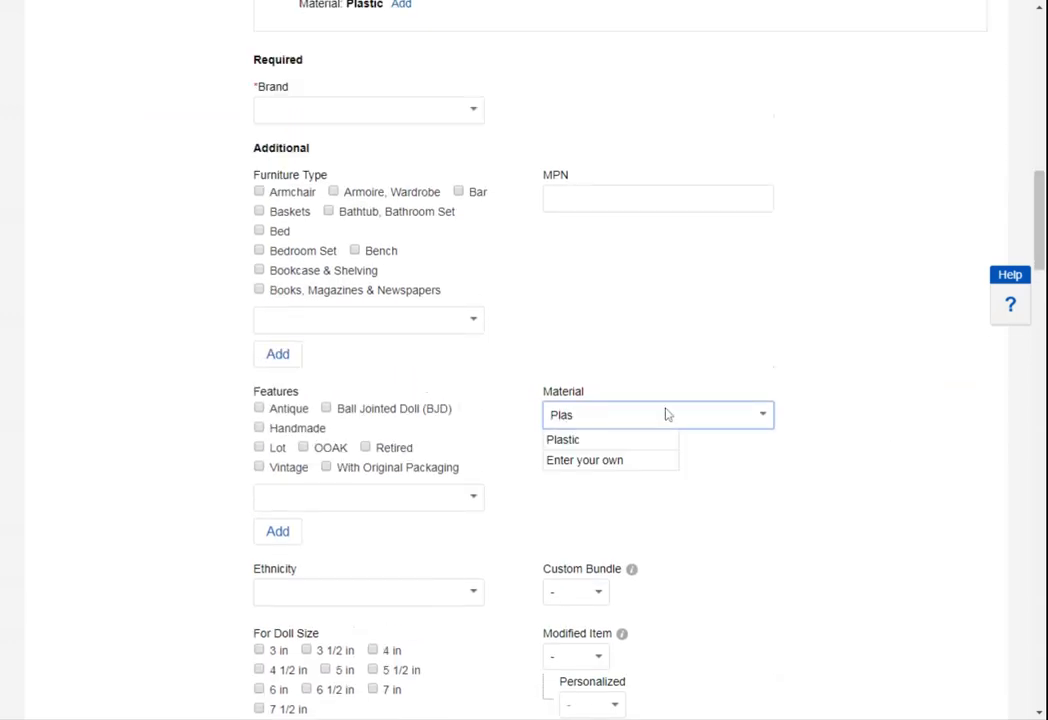
click(644, 442)
scroll(640, 450, down, 1)
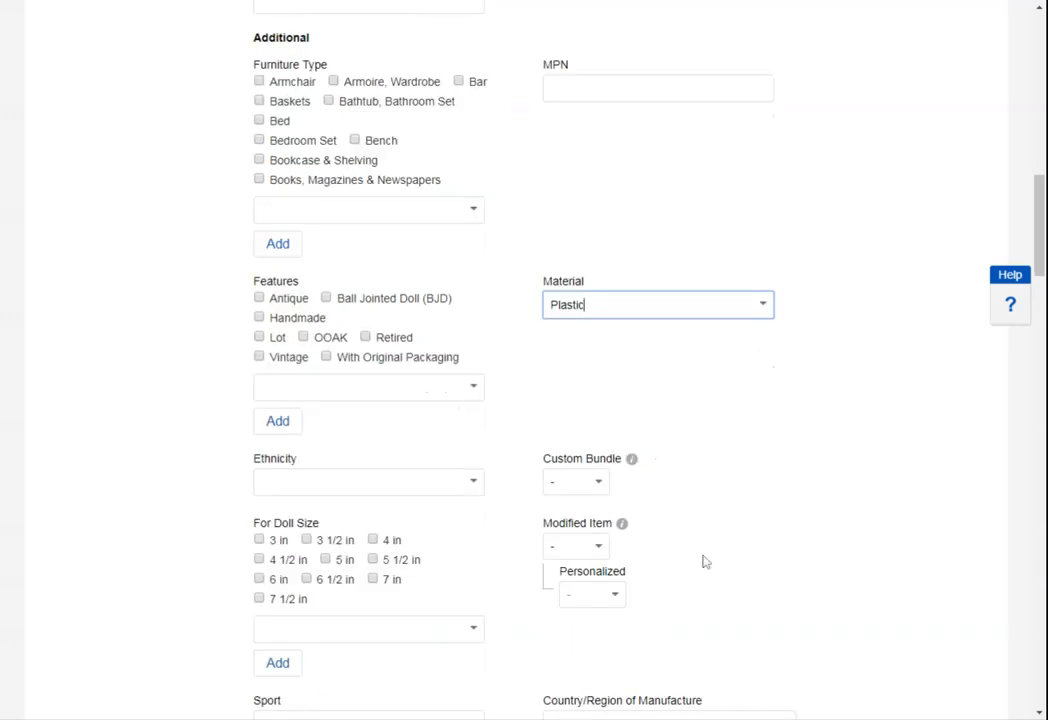
click(260, 579)
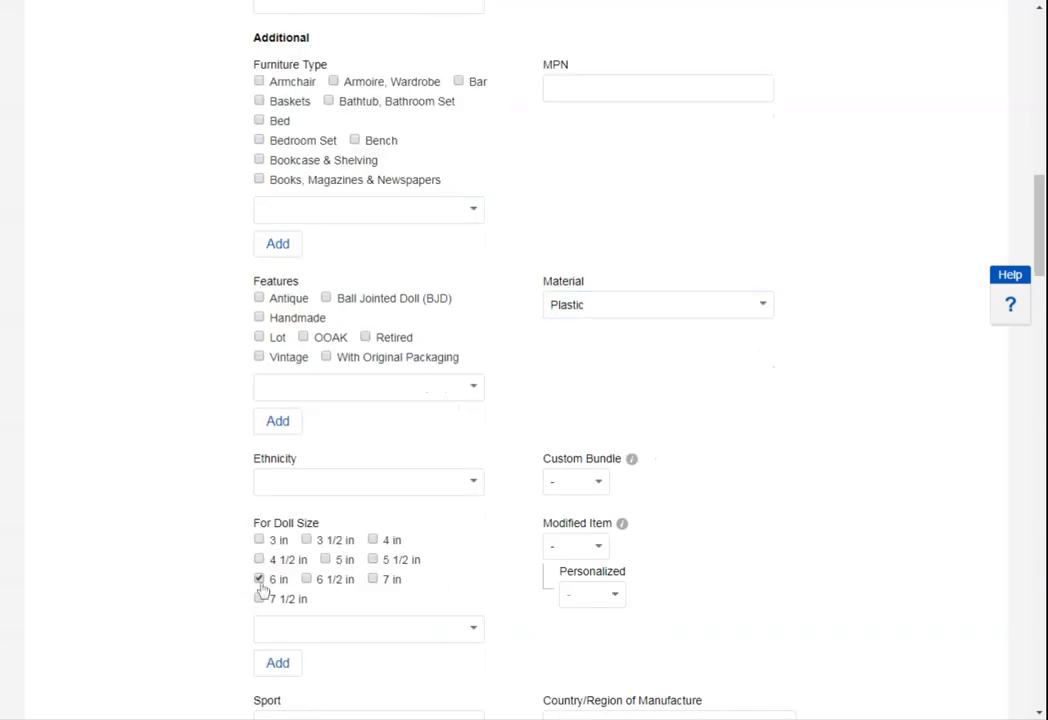
Step: Write the item description's first two lines: "Plastic doll bassinet, pink." and "Fits 6" doll comfortably."
scroll(858, 568, down, 2)
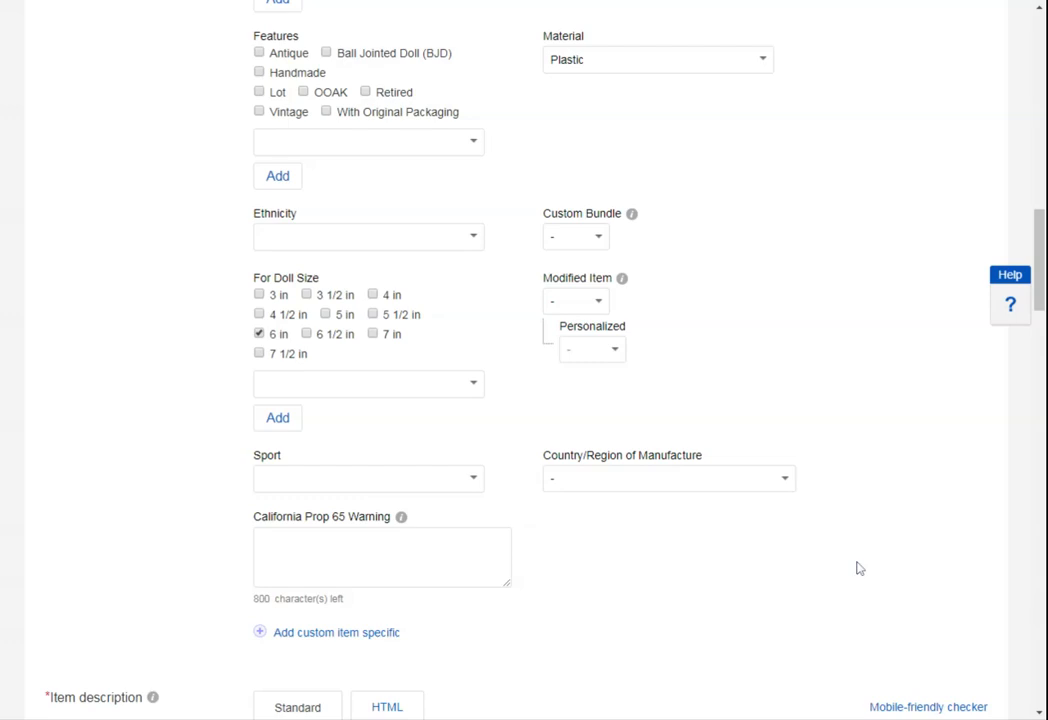
scroll(860, 566, down, 1)
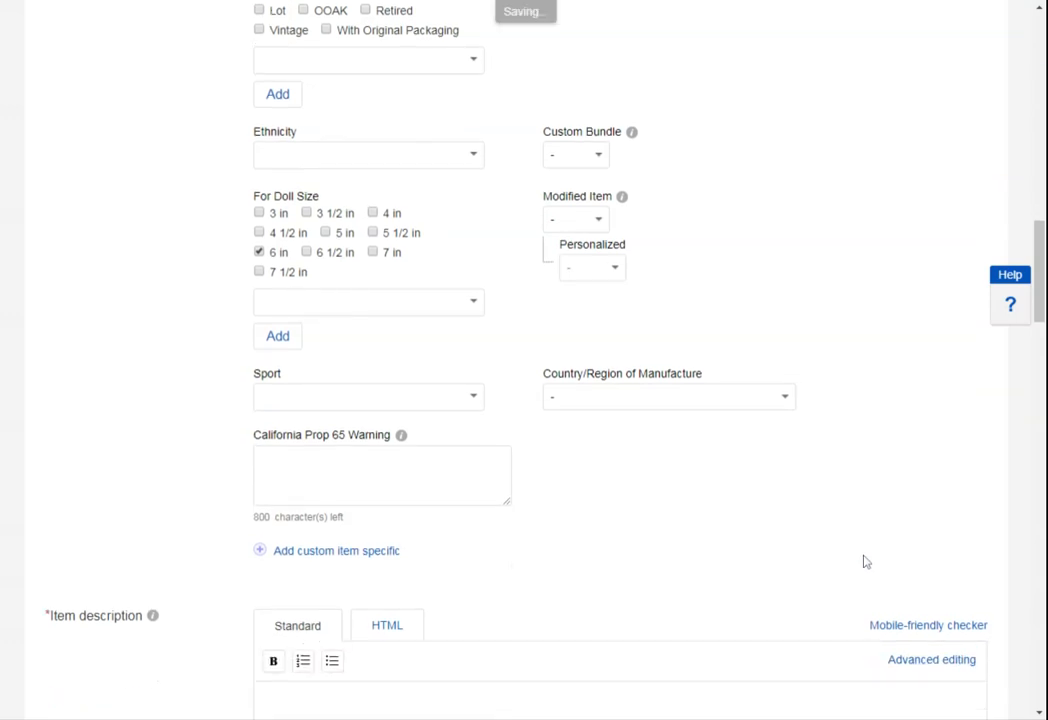
scroll(866, 562, down, 2)
scroll(685, 480, down, 2)
click(523, 440)
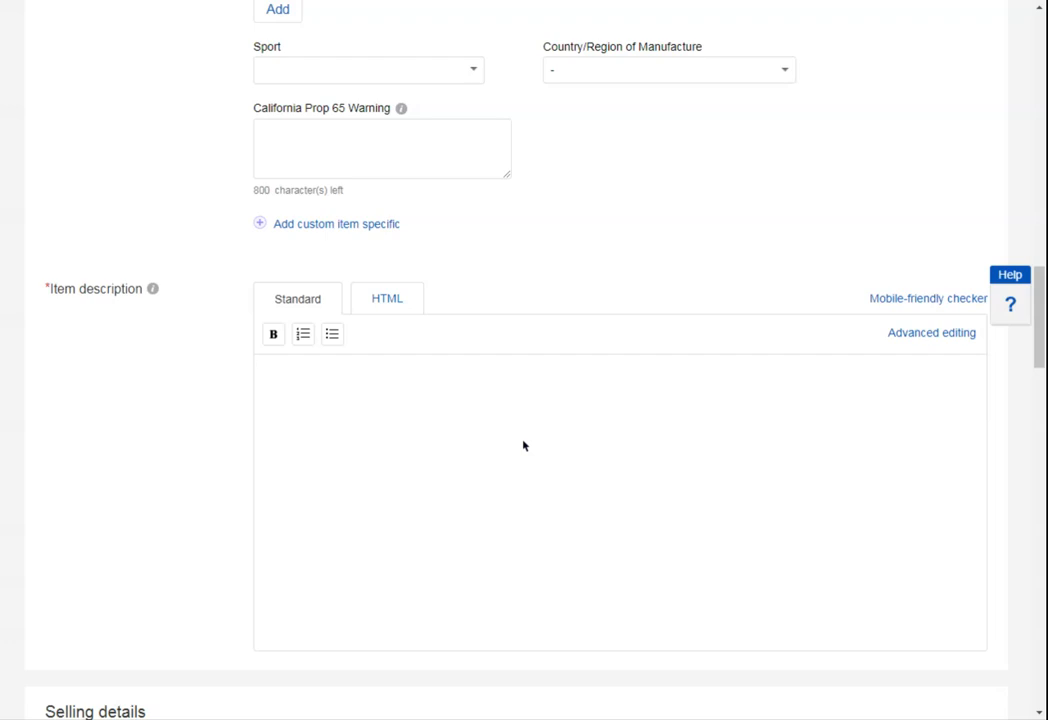
text(Plastic doll bassinet)
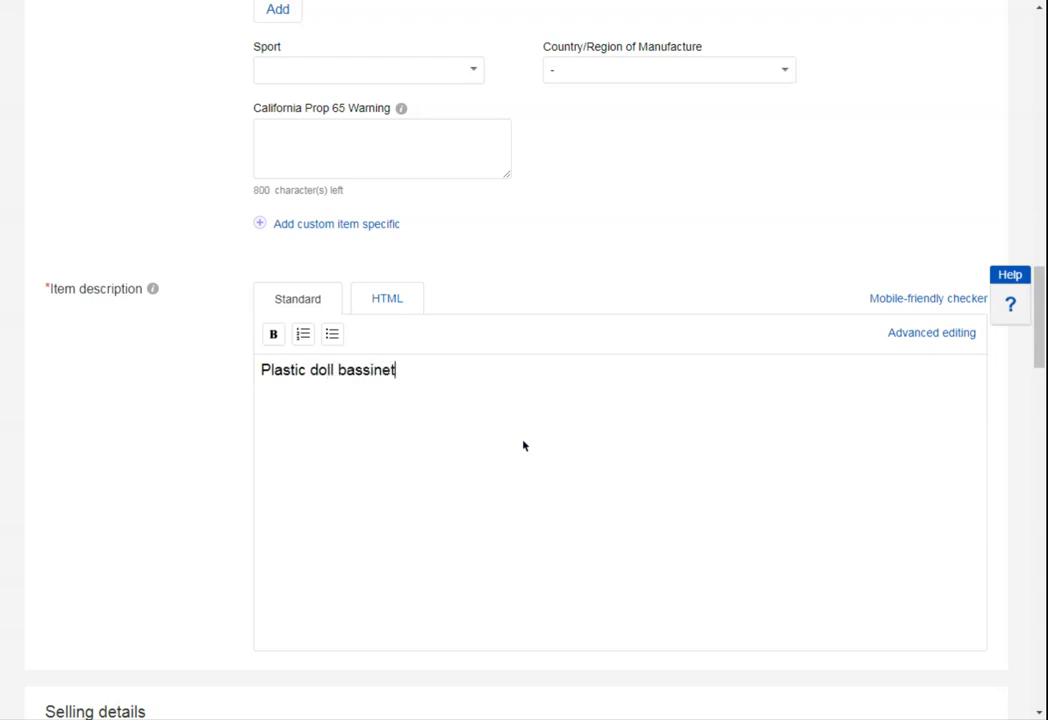
text(, pink.)
key(Return)
text(Fits)
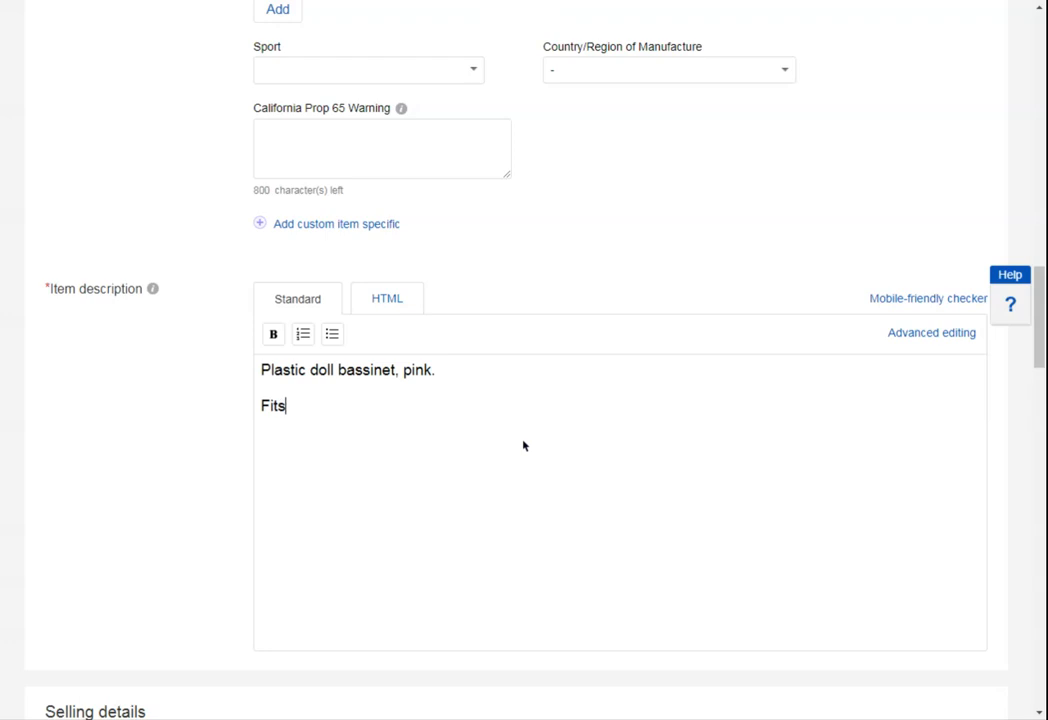
text( 6" doll comfortable)
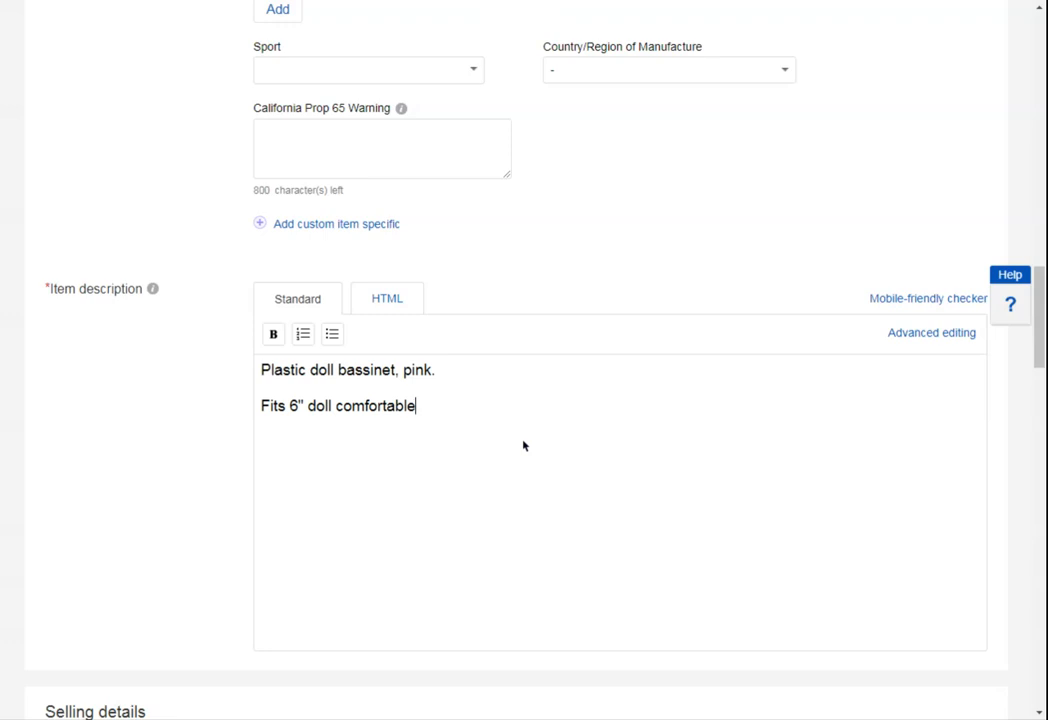
key(BackSpace)
text(y.)
Step: Add the line "Dimensions: 7" x 4" x 4 1/2"" to the item description
key(Return)
text(Dimens)
text(ions: 7: )
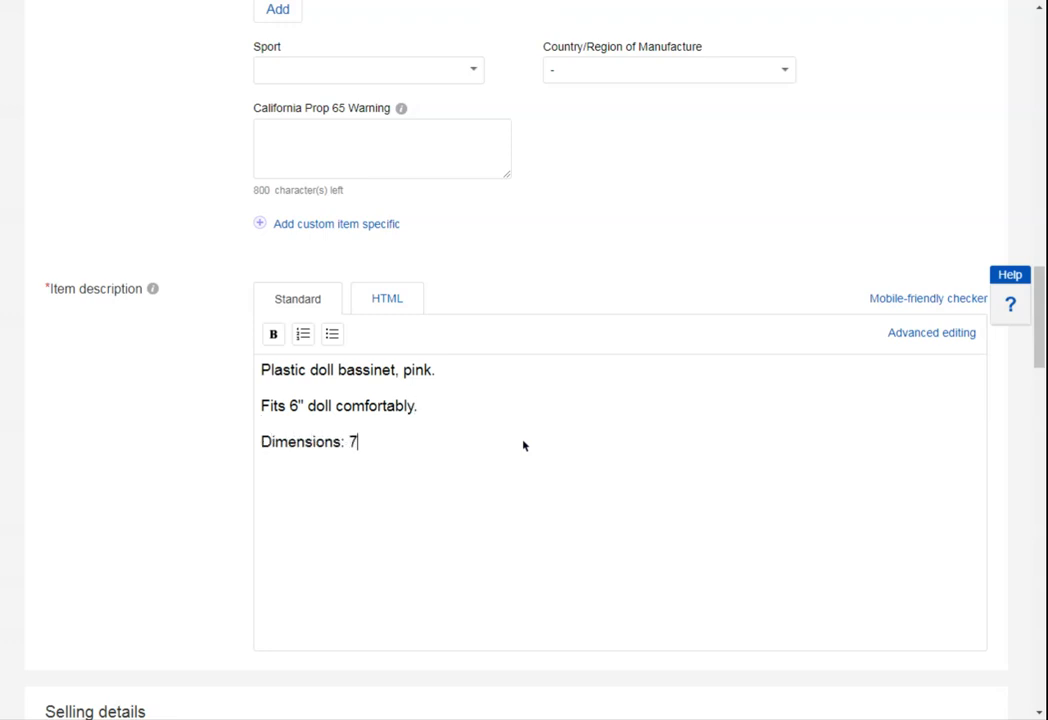
text(" x )
text(4 )
text(" x 4)
text( 1/2")
Step: Add the closing line "Comes with baby doll blanket." to the item description
key(Return)
text(Comes with bnab)
key(BackSpace)
key(BackSpace)
key(BackSpace)
text(aby doll blanket.)
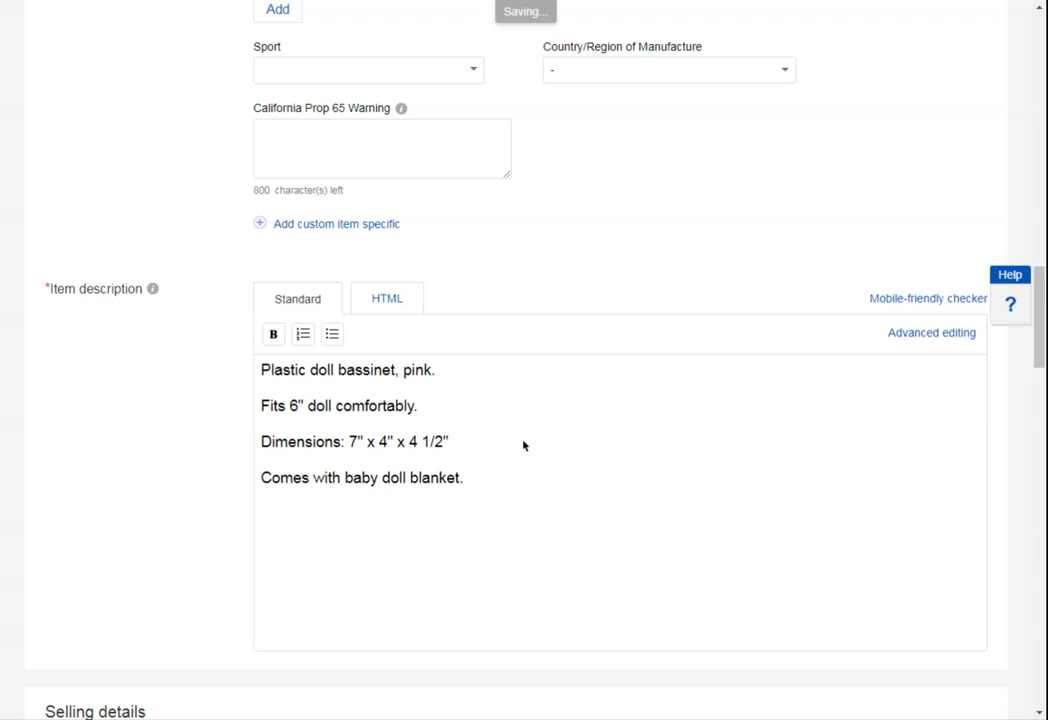
Step: Keep the Fixed price selling format and set the Buy It Now price to $11.95
scroll(536, 447, down, 5)
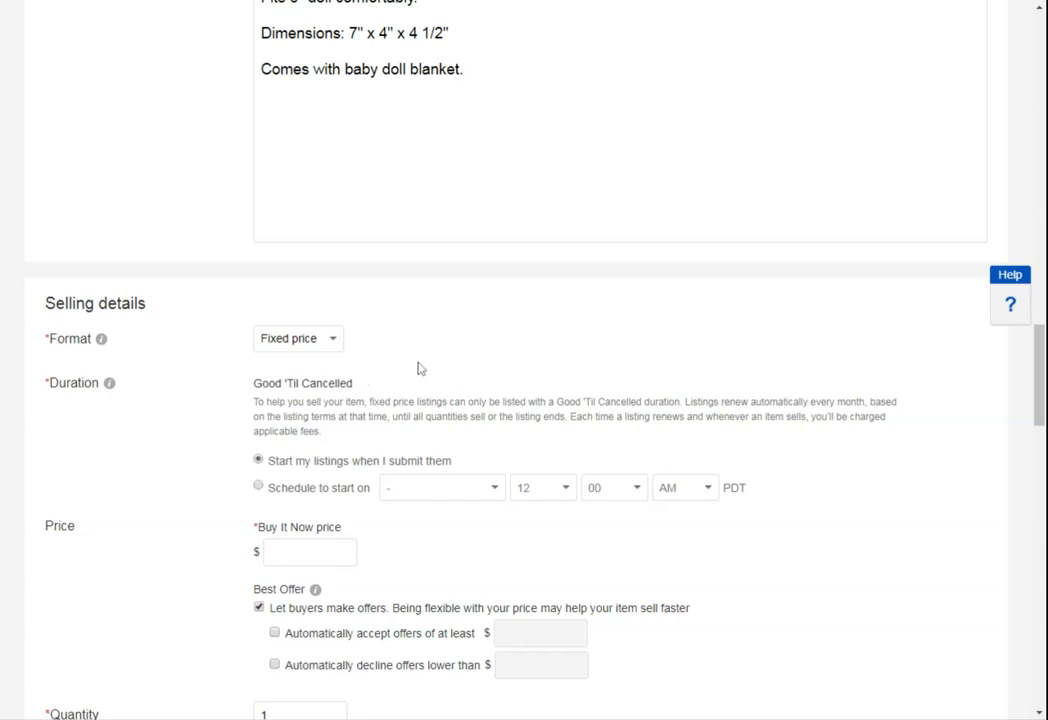
scroll(424, 362, down, 2)
click(333, 176)
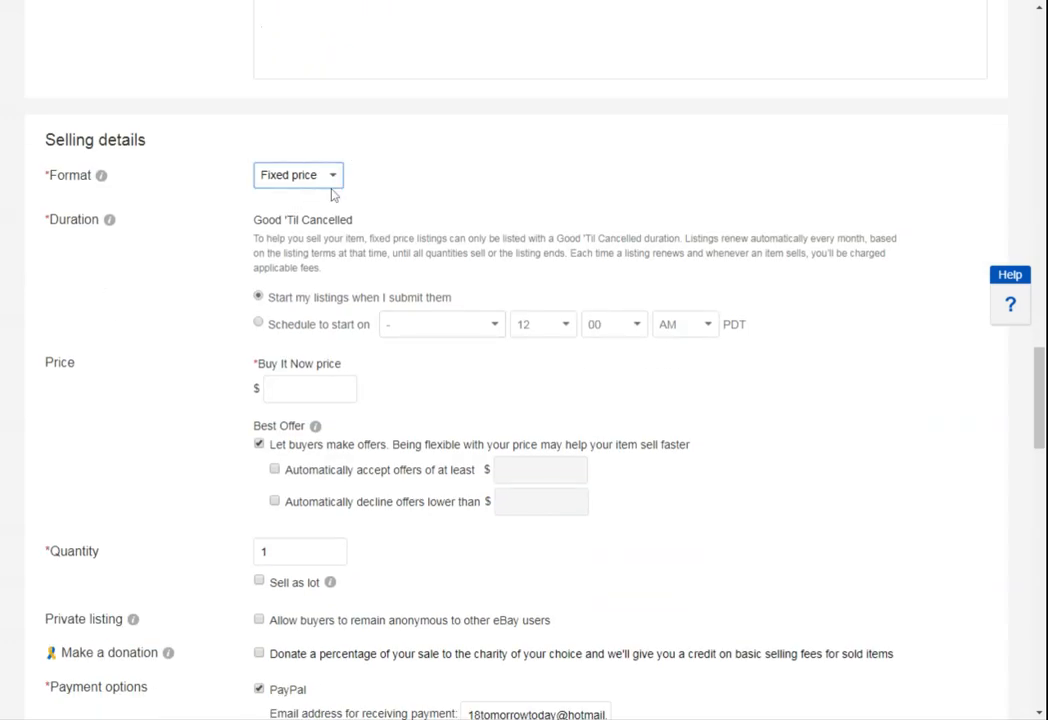
click(393, 159)
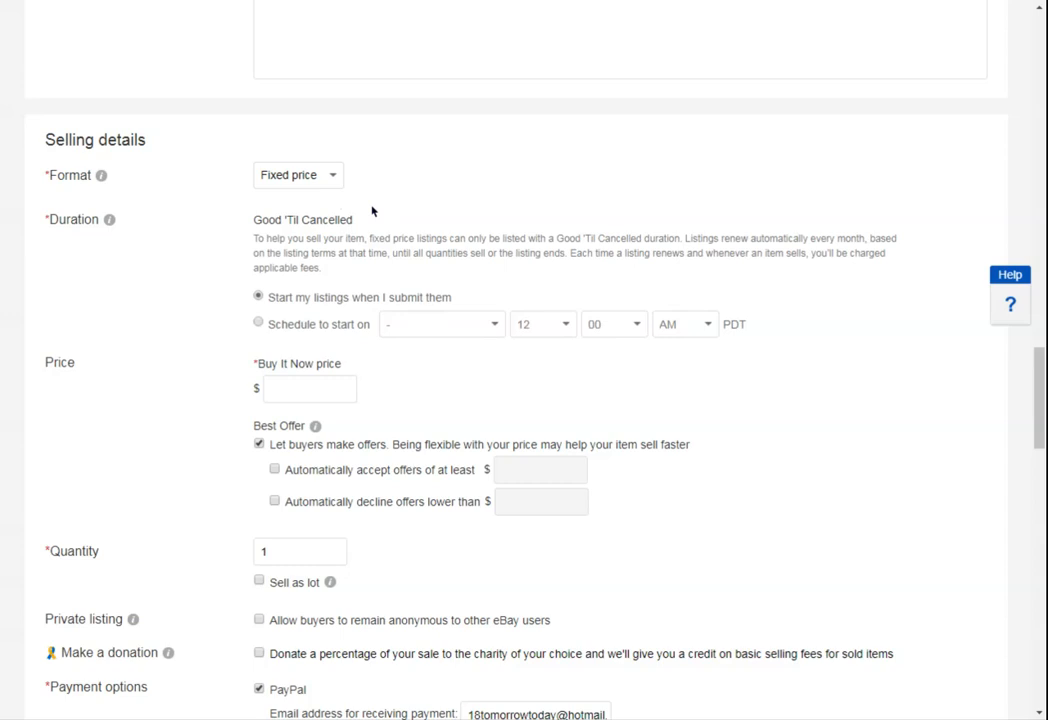
click(315, 394)
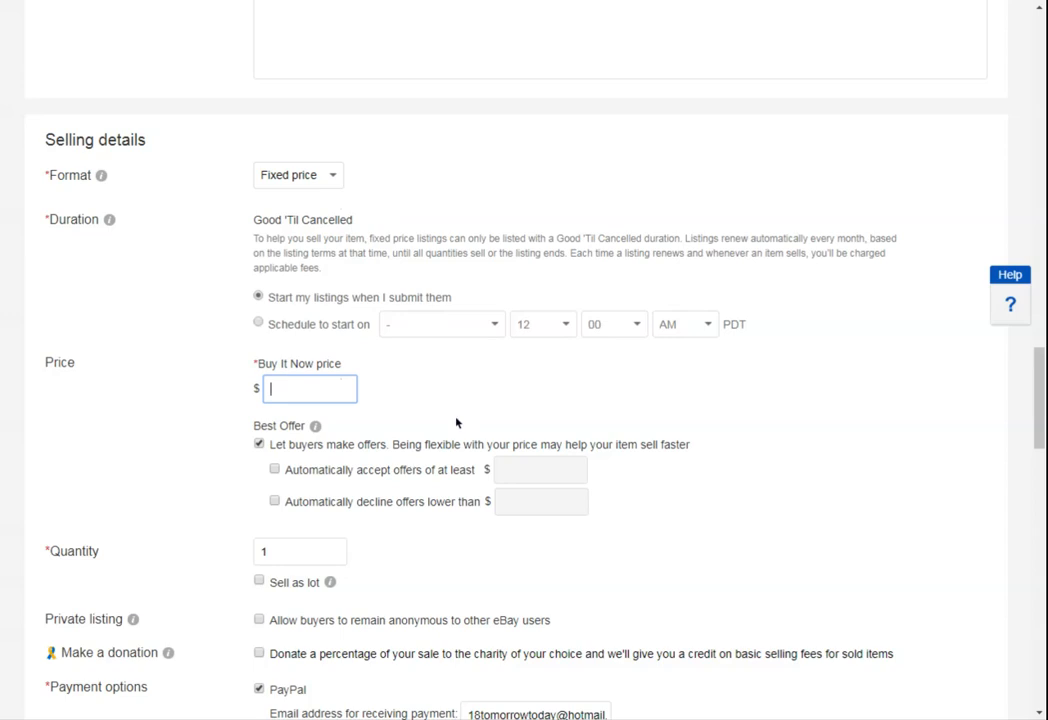
text(11.95)
scroll(948, 437, down, 1)
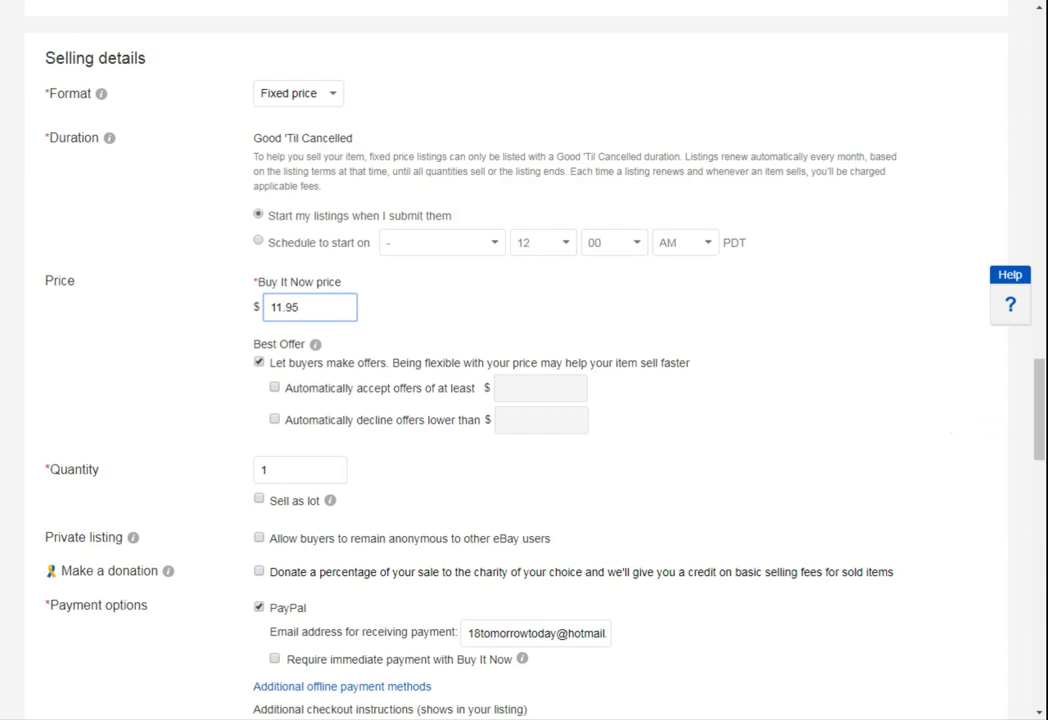
double_click(250, 307)
click(322, 308)
Step: Review the Best Offer, quantity, payment and return options, and the domestic shipping services of the listing
scroll(676, 386, down, 2)
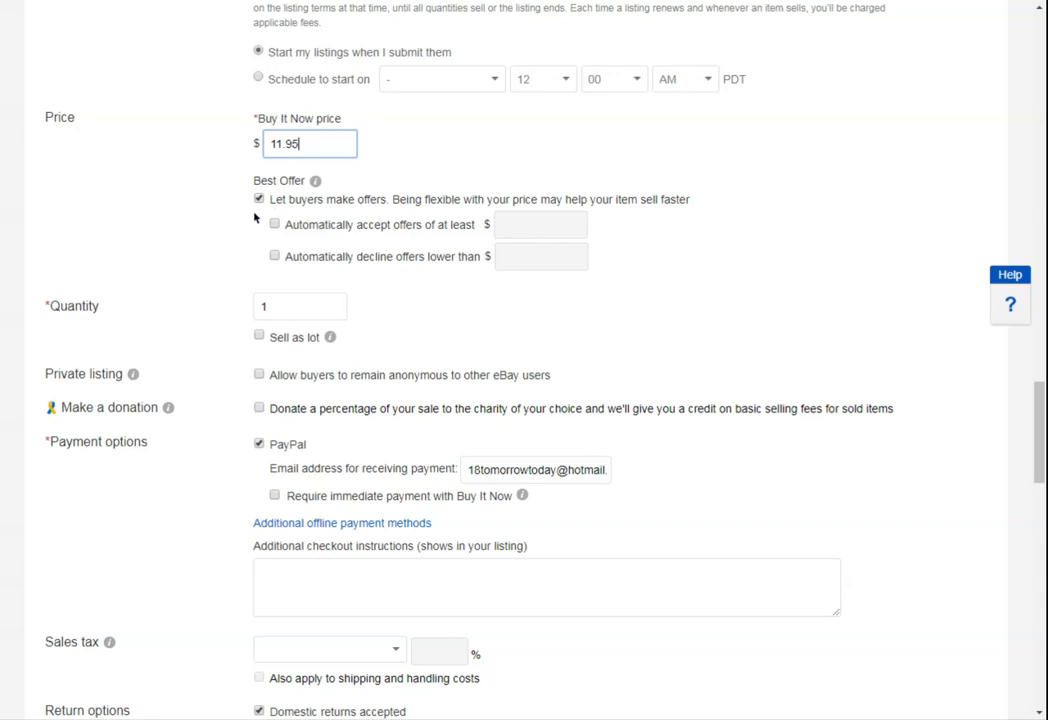
scroll(233, 226, down, 1)
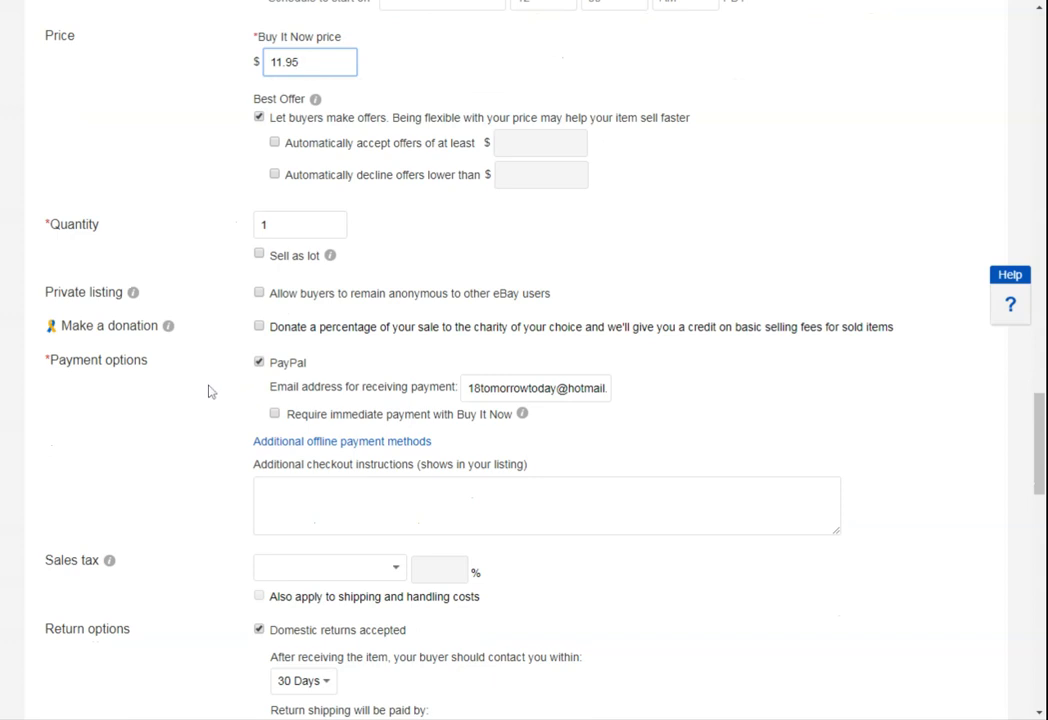
scroll(210, 391, down, 2)
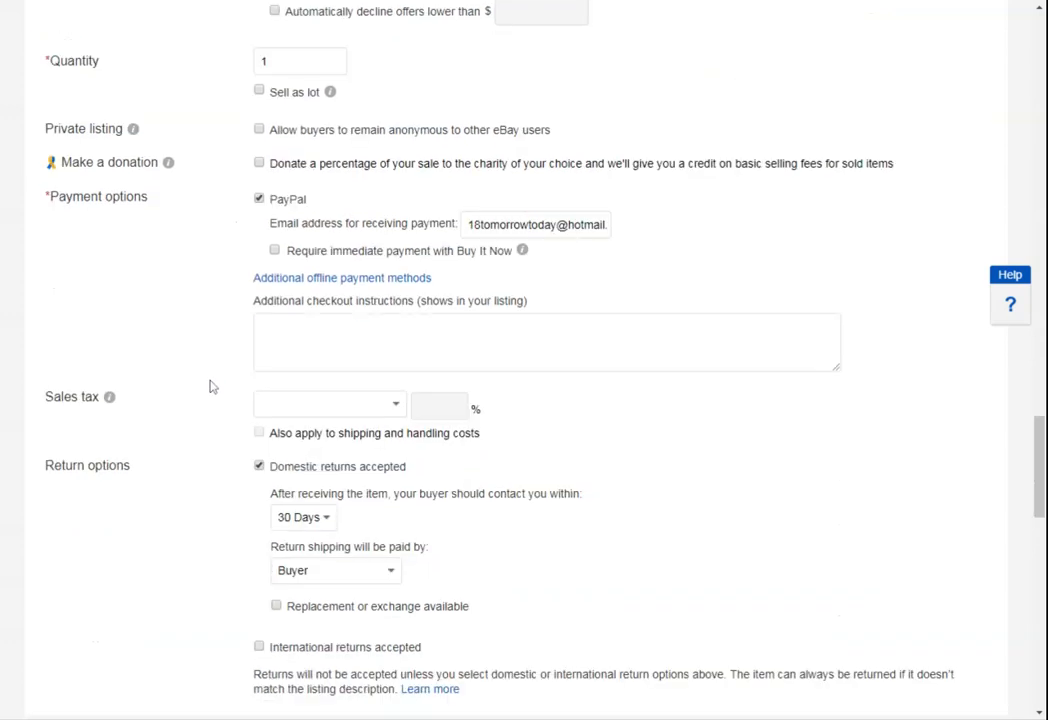
scroll(211, 386, down, 1)
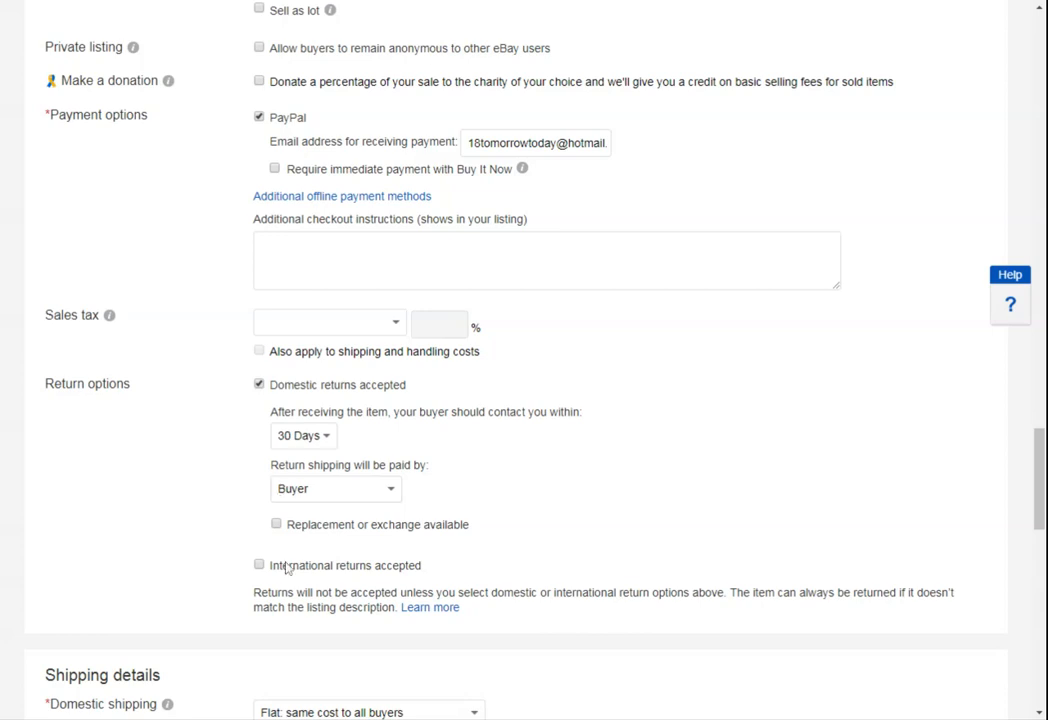
scroll(601, 516, down, 1)
scroll(601, 516, down, 4)
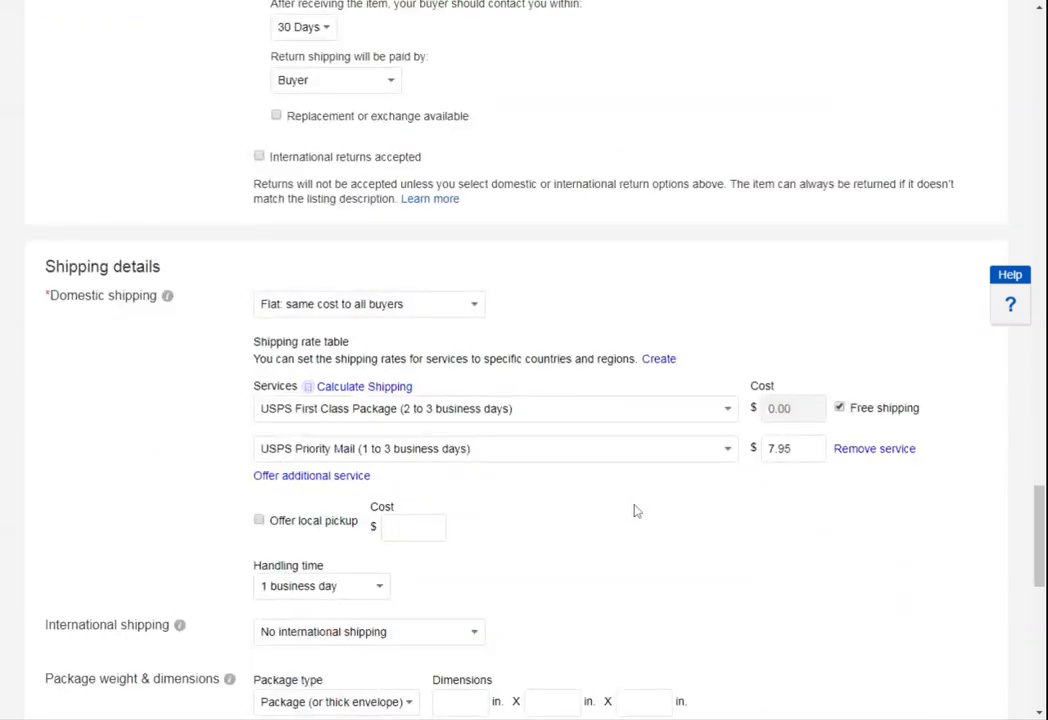
scroll(633, 511, down, 1)
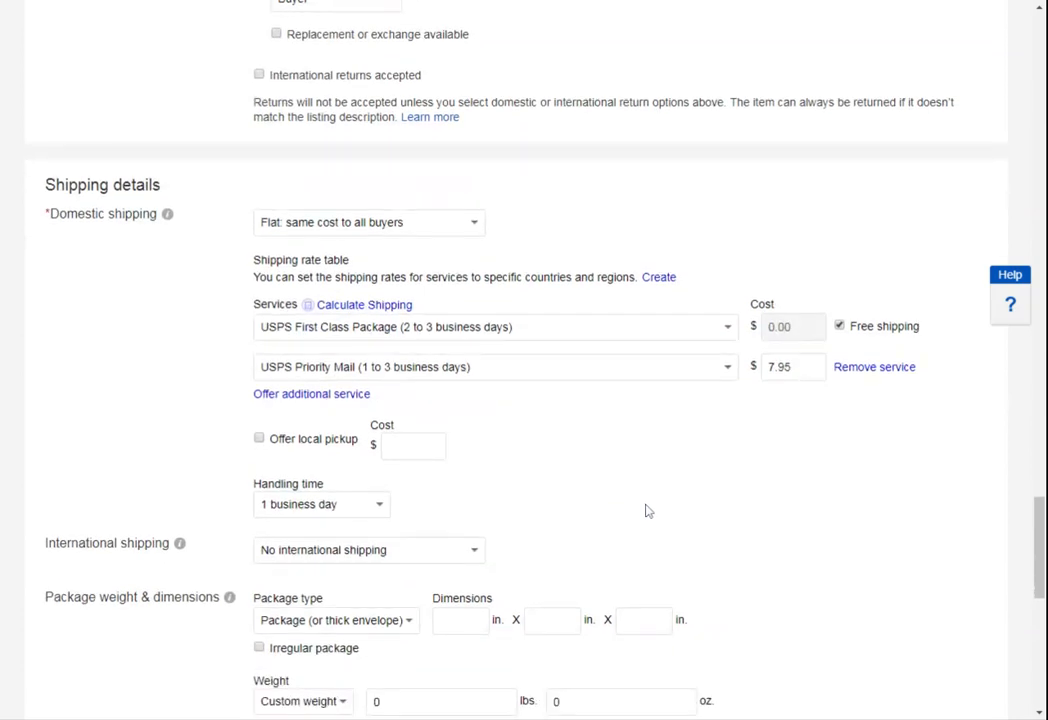
scroll(649, 512, up, 1)
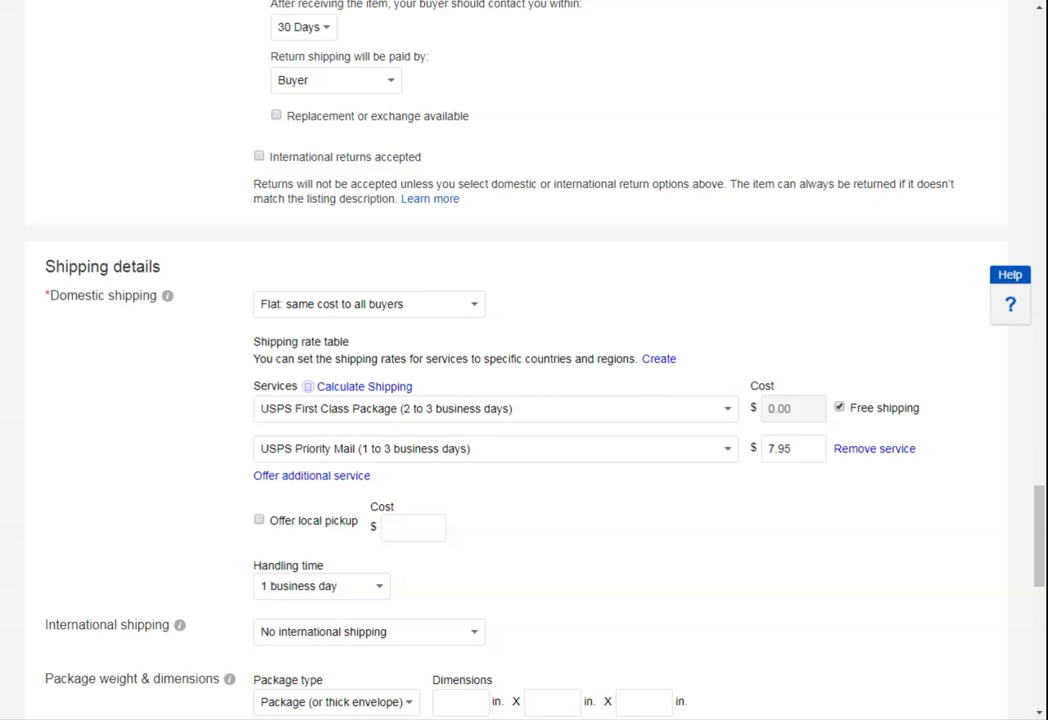
Step: Switch domestic shipping to "Calculated: Cost varies by buyer location" and set the handling cost to $1
click(414, 342)
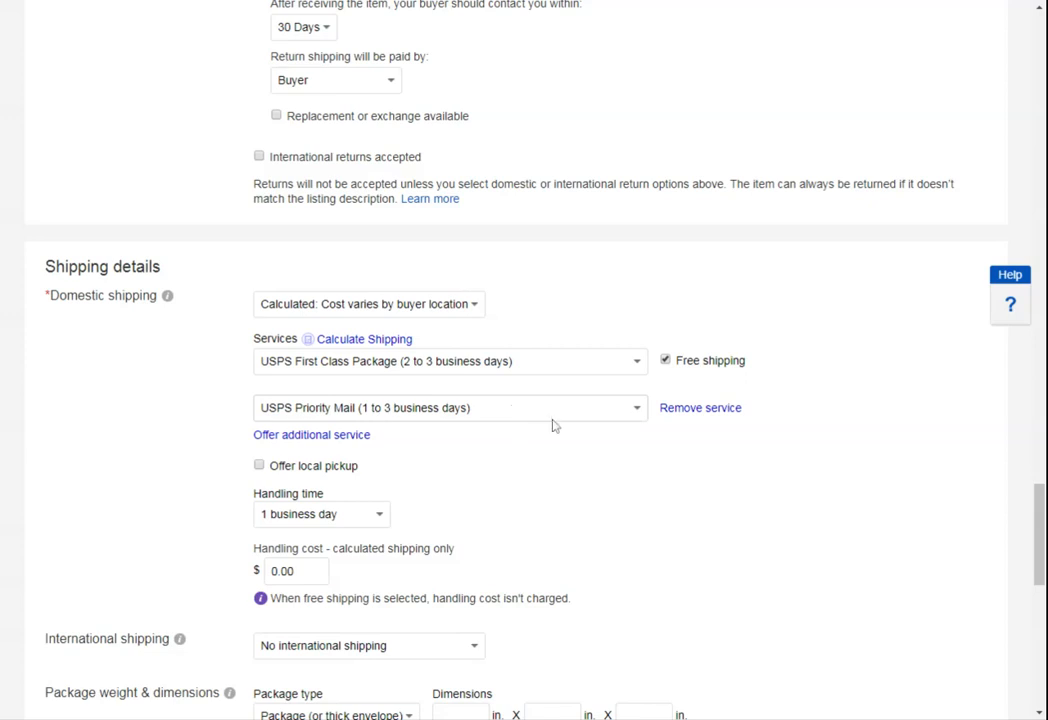
click(239, 572)
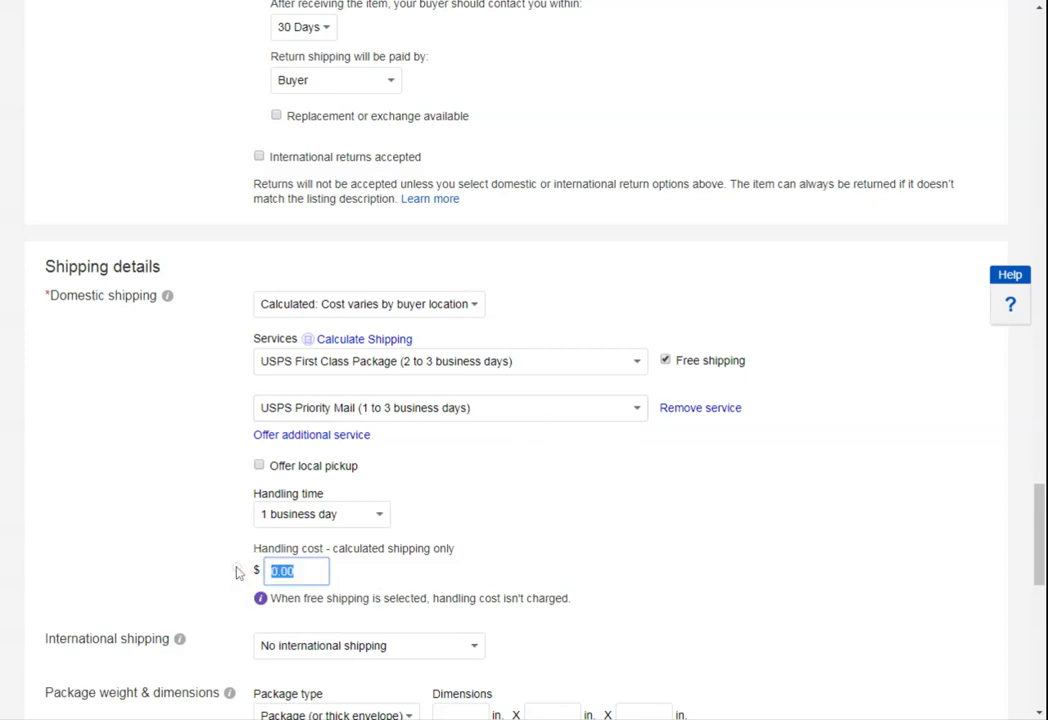
text(1)
Step: Keep the package type as Package (or thick envelope) and set the package dimensions to 10 x 6 x 8 in
scroll(706, 571, down, 1)
scroll(706, 568, down, 1)
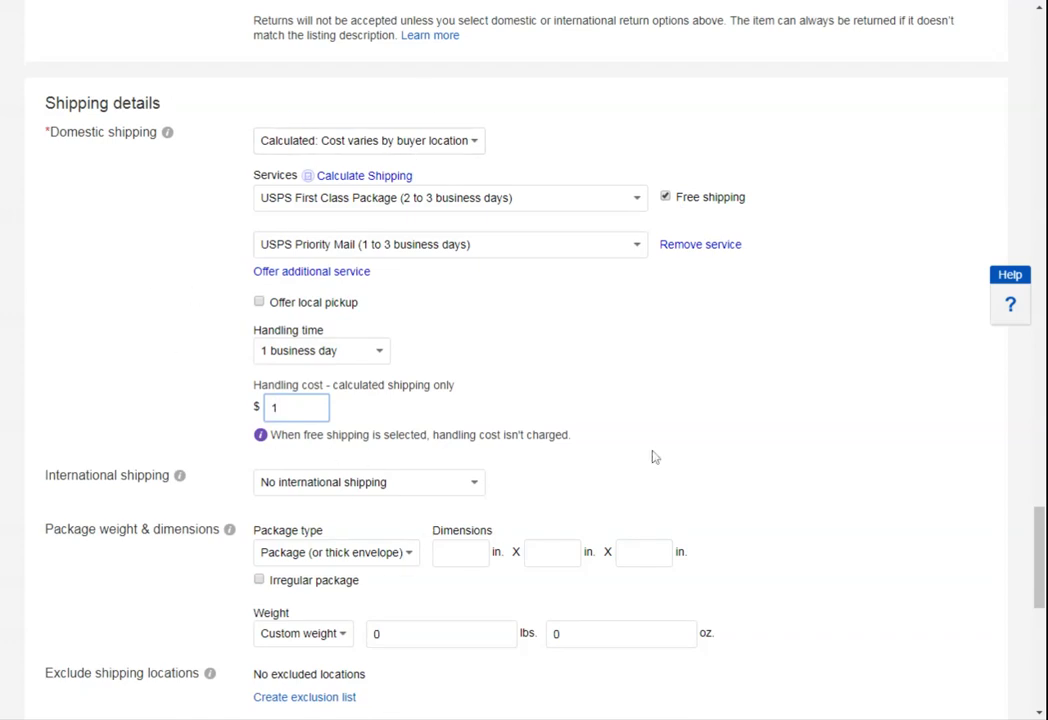
scroll(515, 462, down, 2)
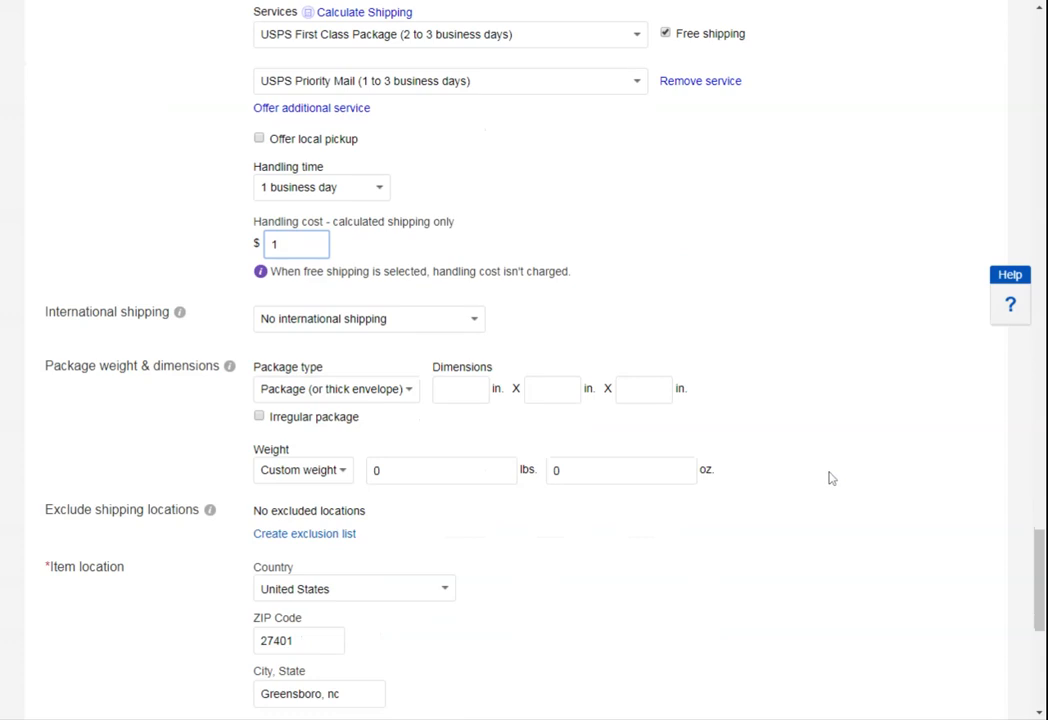
scroll(828, 476, down, 1)
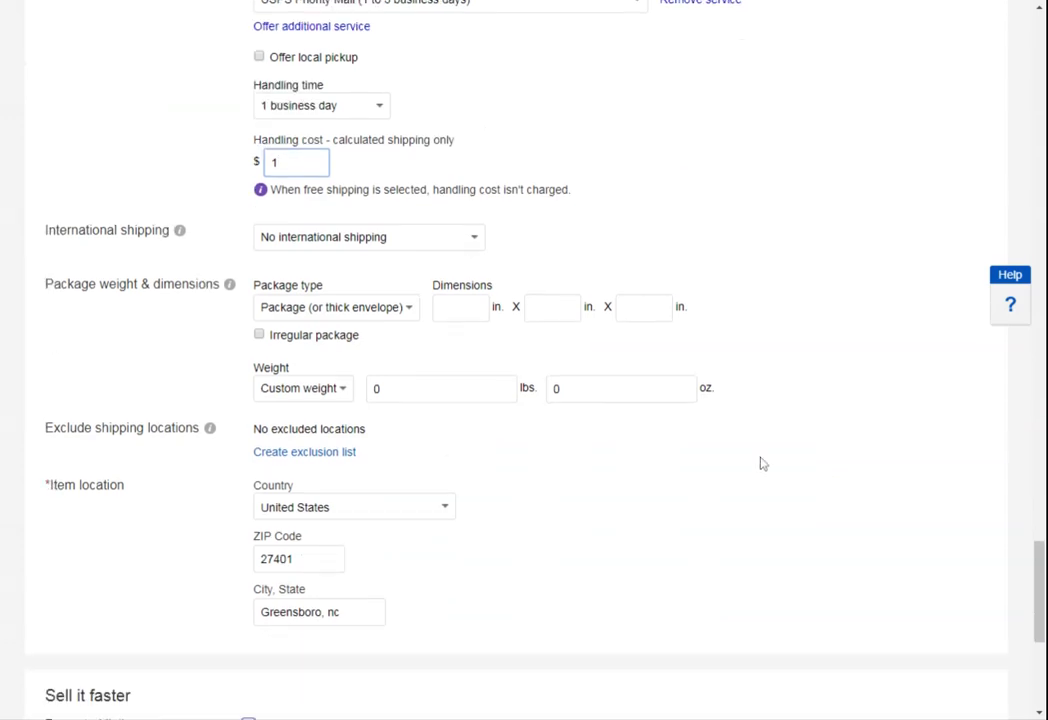
click(462, 309)
click(365, 313)
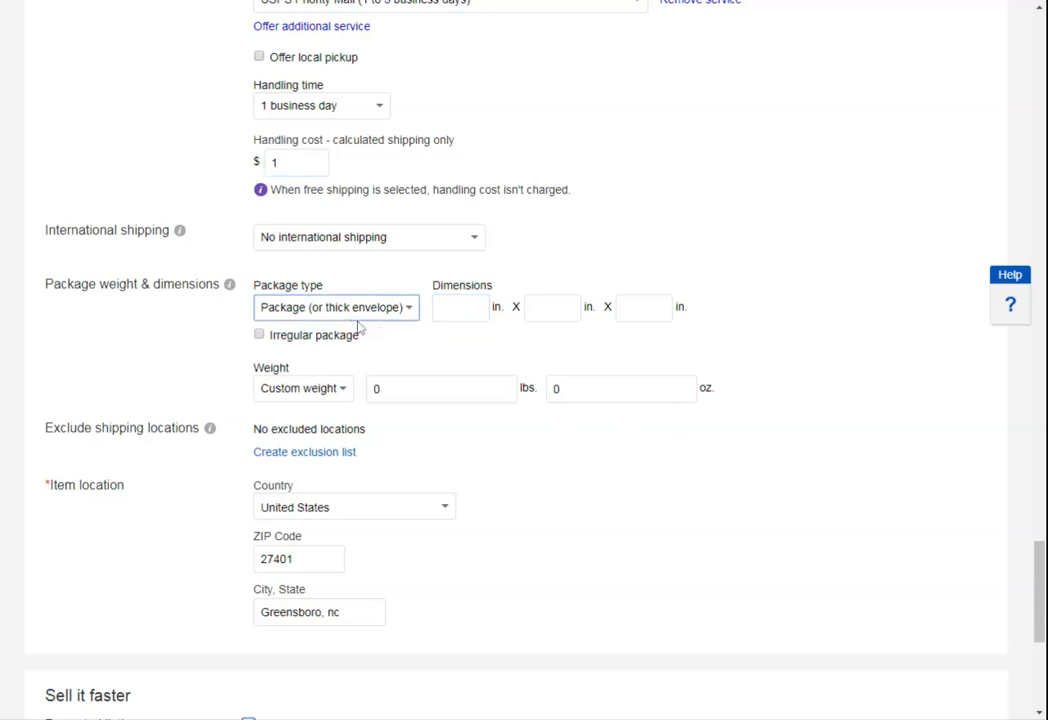
click(451, 315)
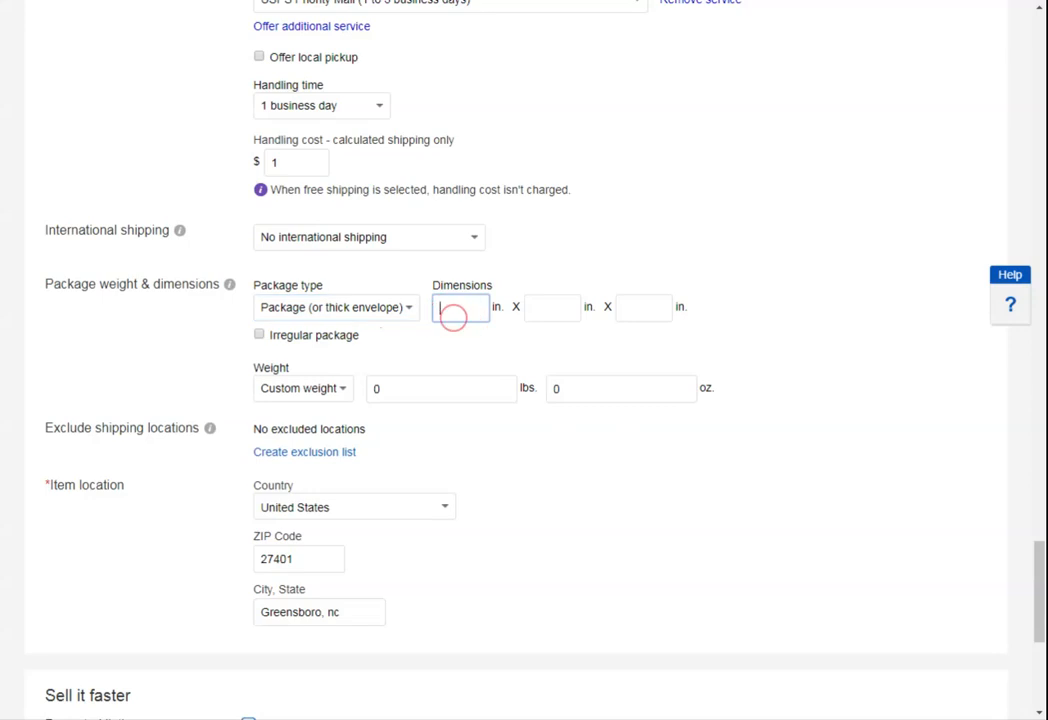
text(10)
key(Tab)
text(6)
key(Tab)
text(8)
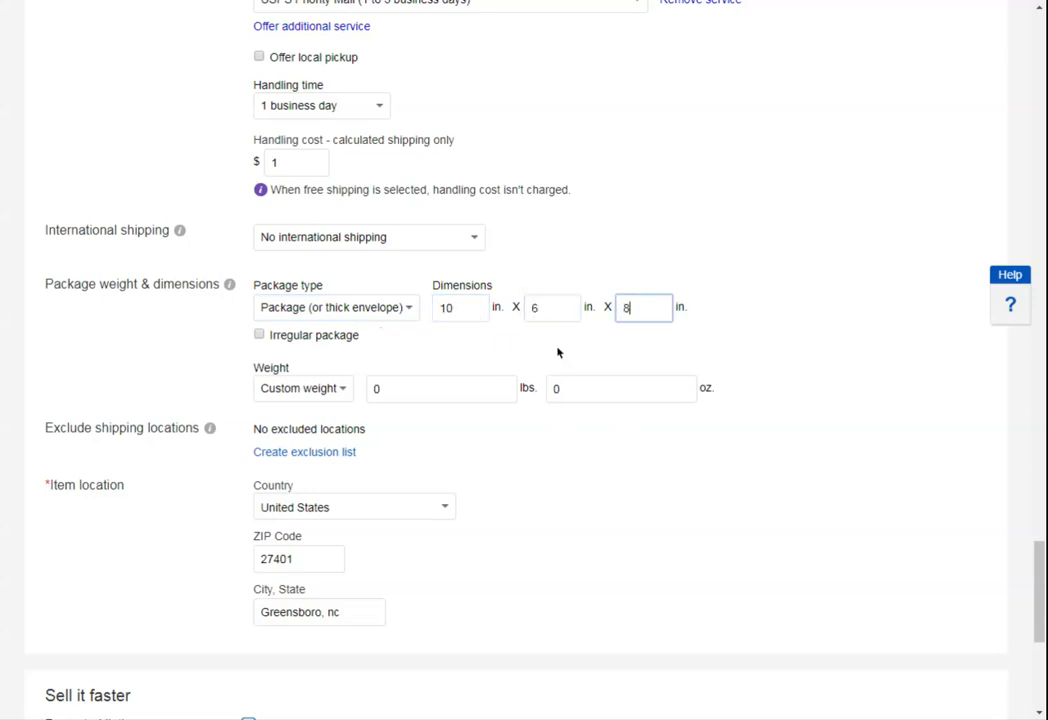
Step: Set the package's custom weight to 1 lb 2 oz
click(460, 389)
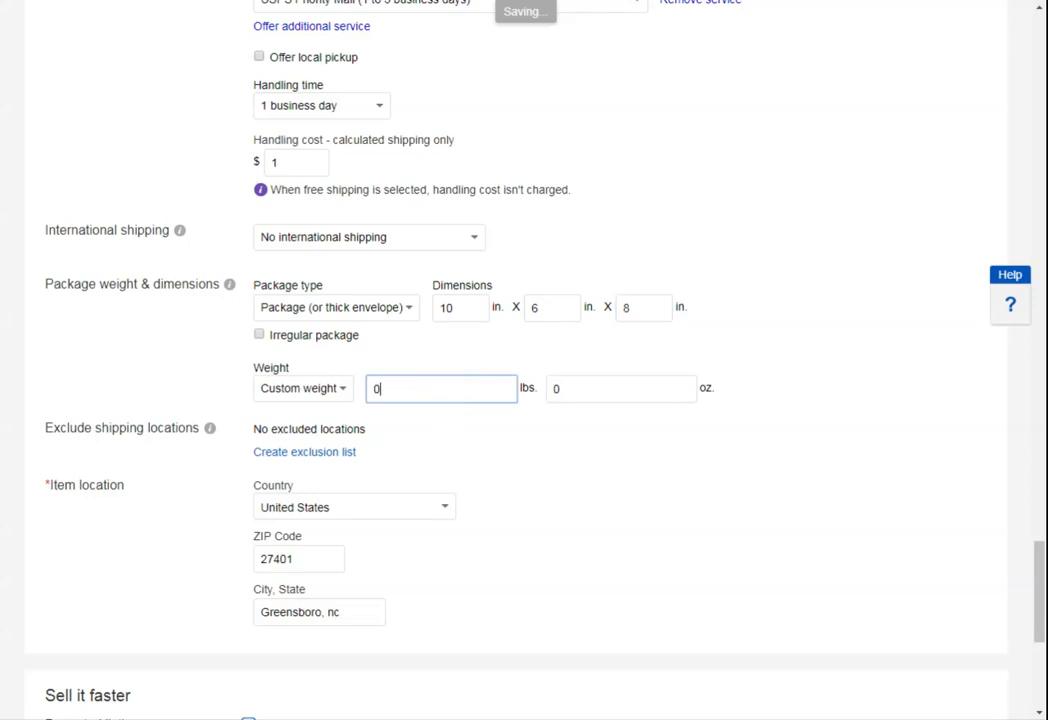
click(262, 375)
text(1)
click(592, 391)
text(2)
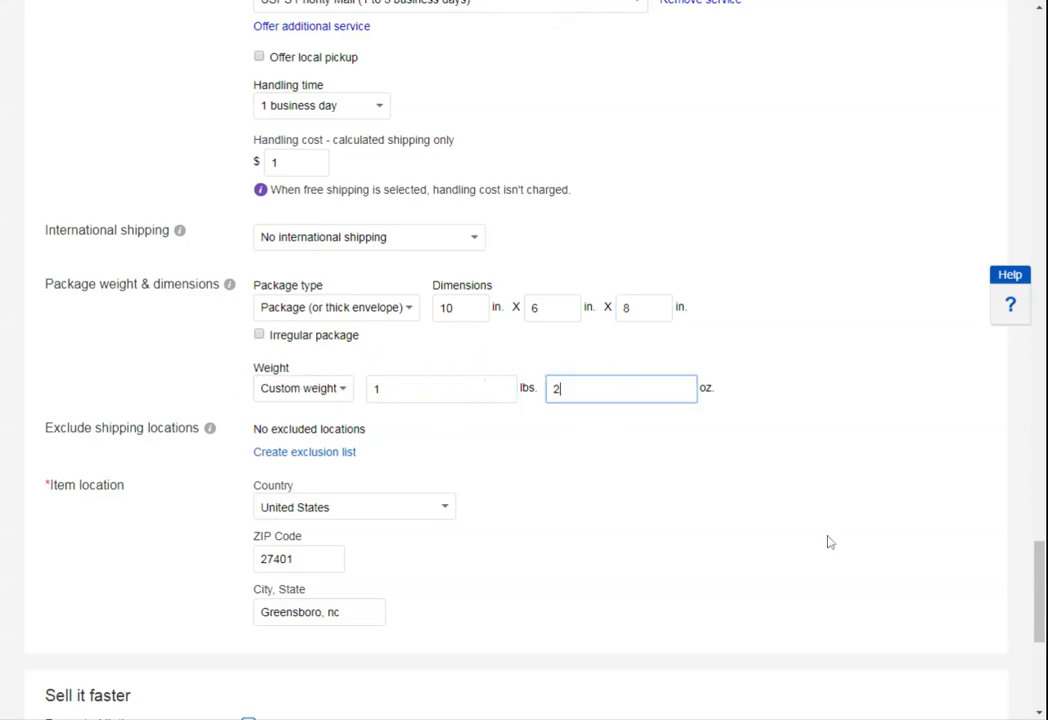
Step: Try to submit the listing with the promoted listings option left off
scroll(812, 537, down, 3)
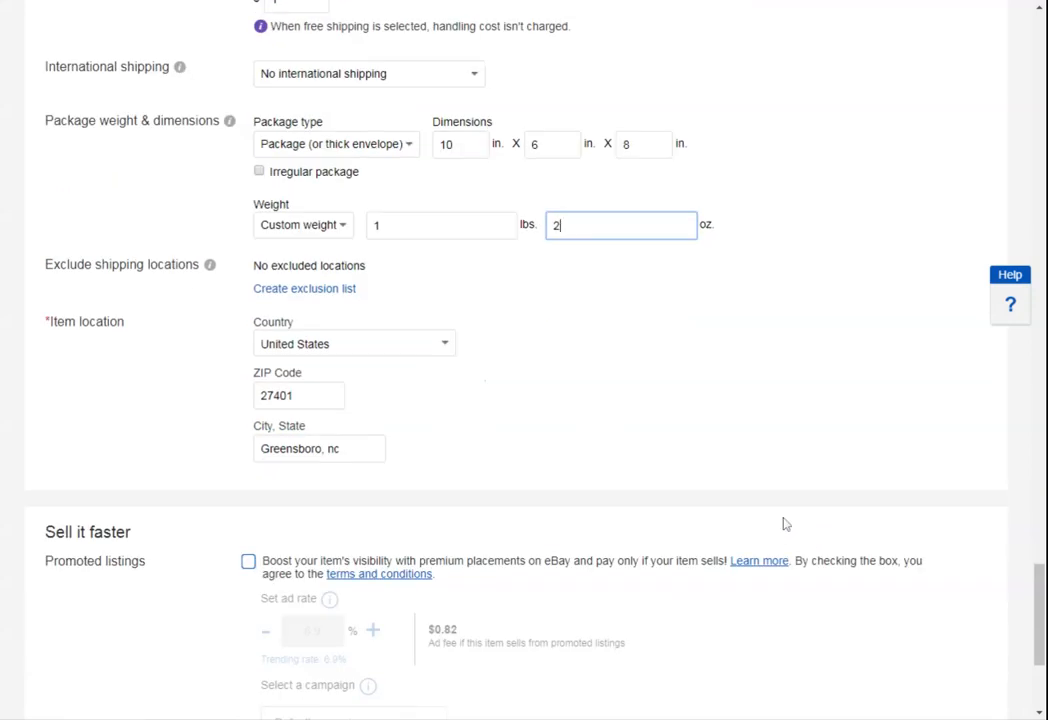
scroll(784, 513, down, 3)
scroll(767, 512, down, 3)
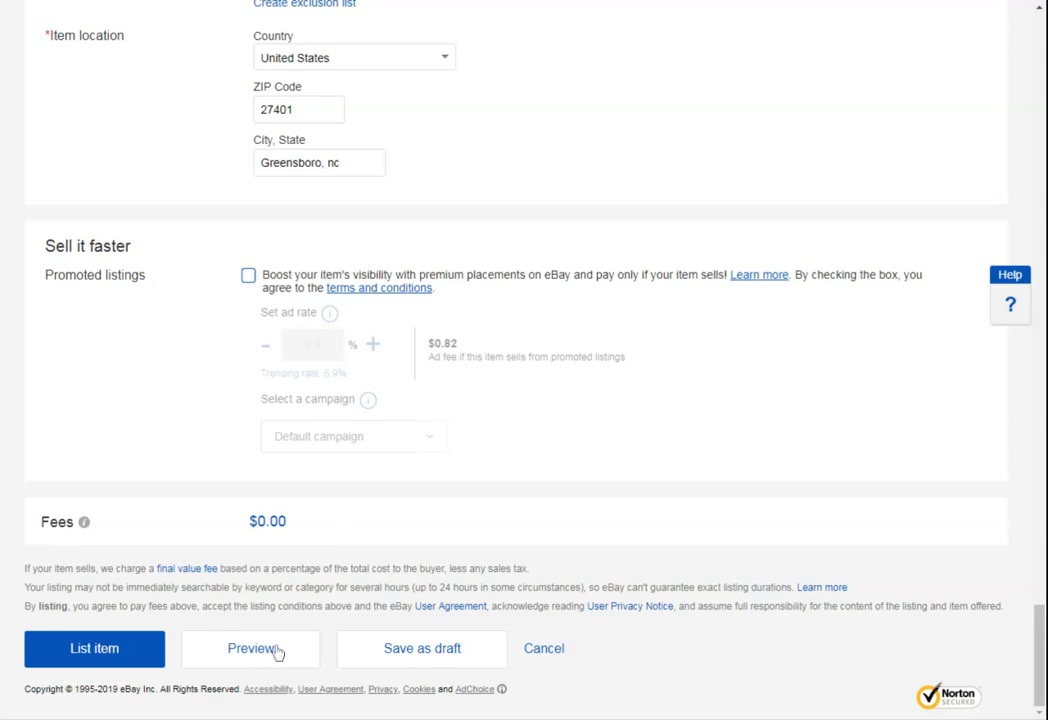
click(127, 653)
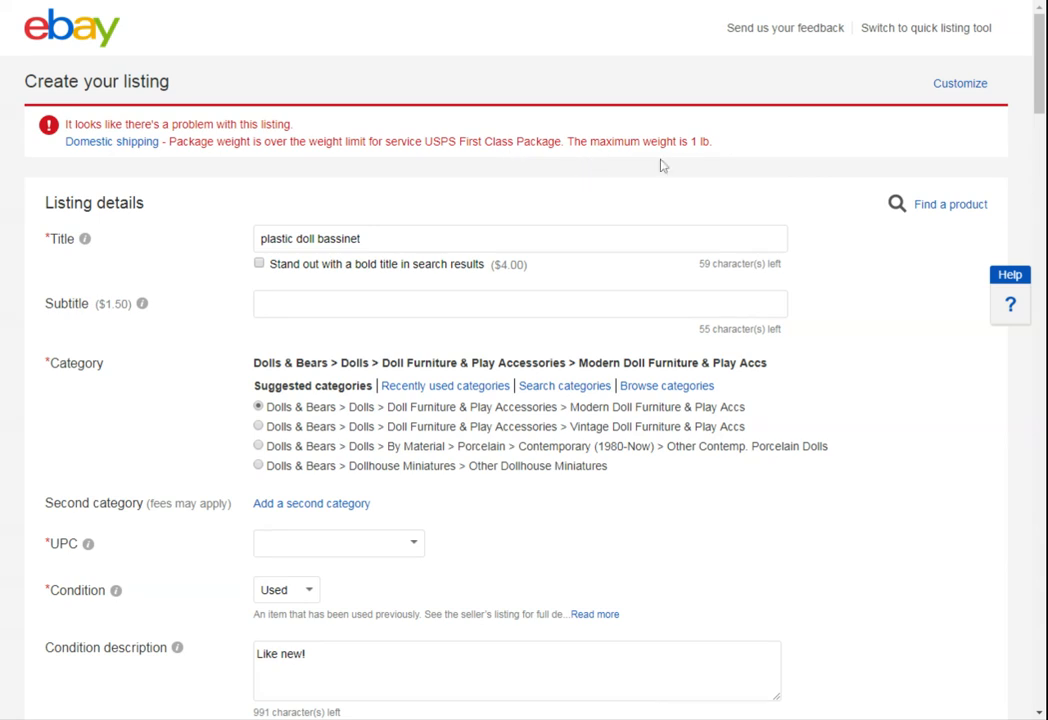
Step: Change the free domestic shipping service to USPS Priority Mail (1 to 3 business days) and remove the second, duplicate service
drag(1038, 93, 1035, 618)
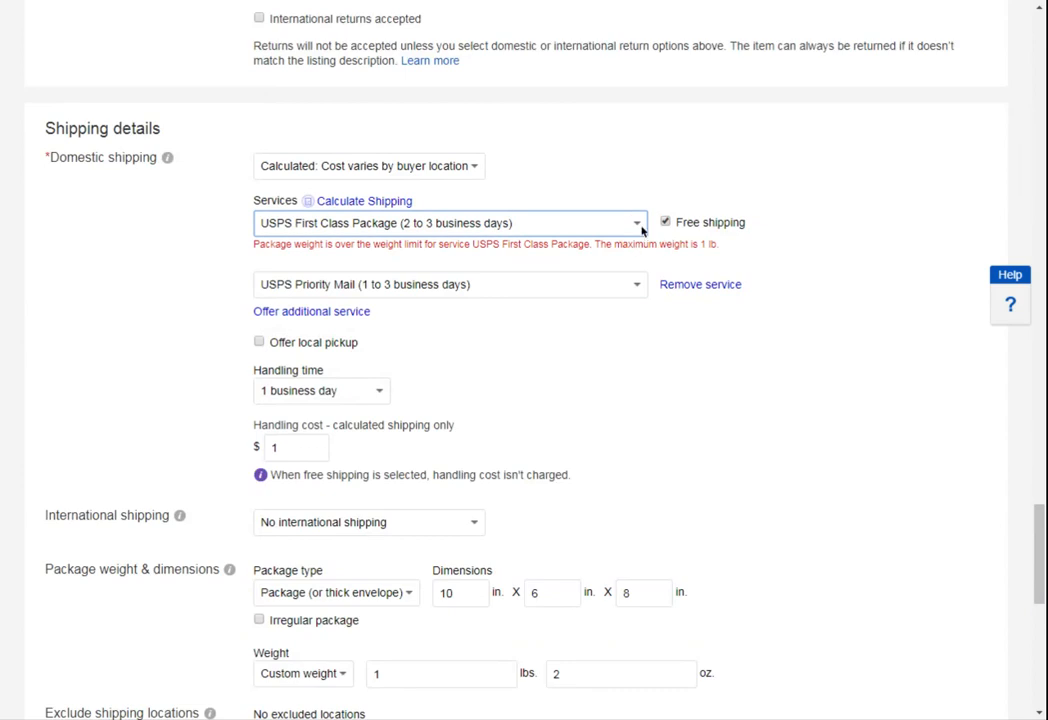
click(560, 403)
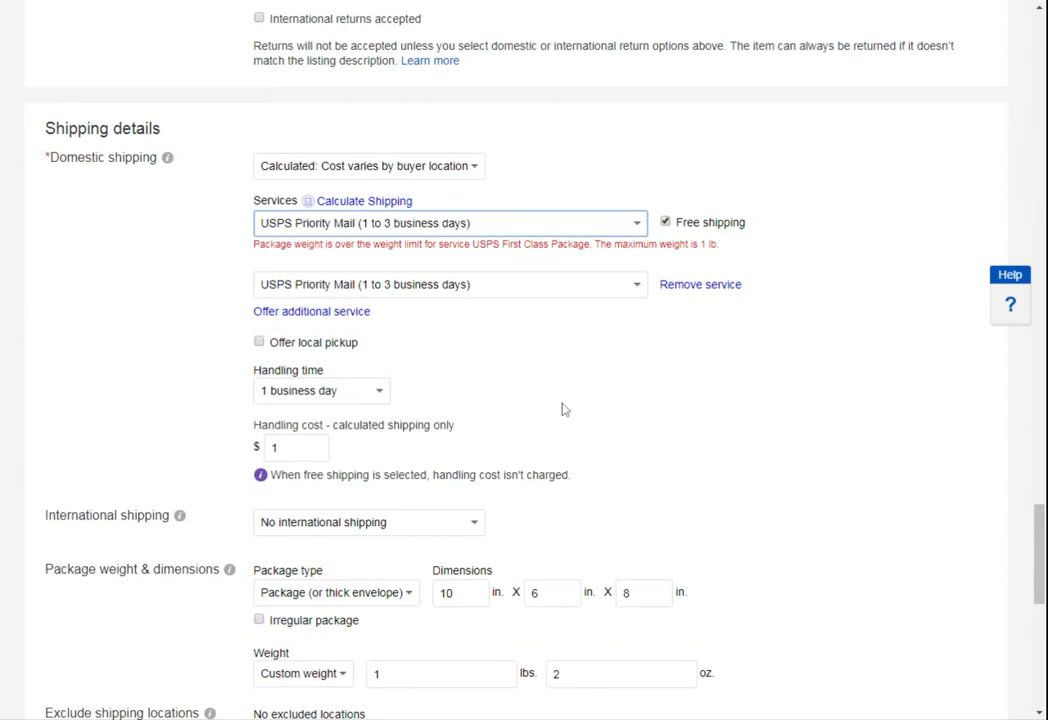
click(690, 287)
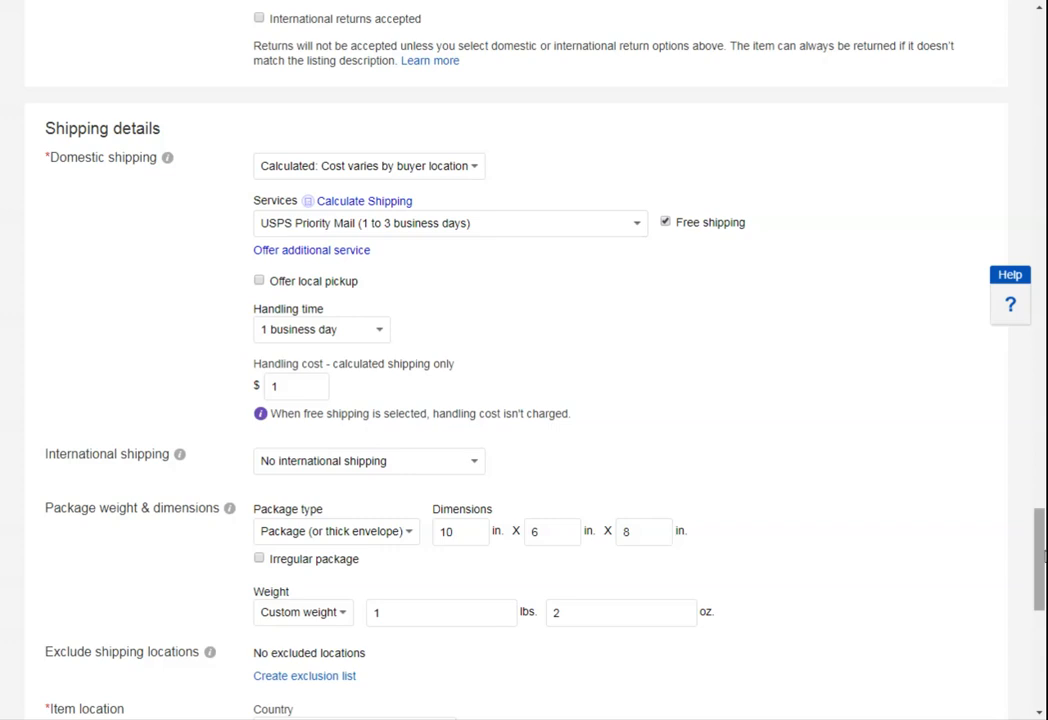
Step: Submit the listing with the corrected shipping service
drag(1040, 565, 1040, 672)
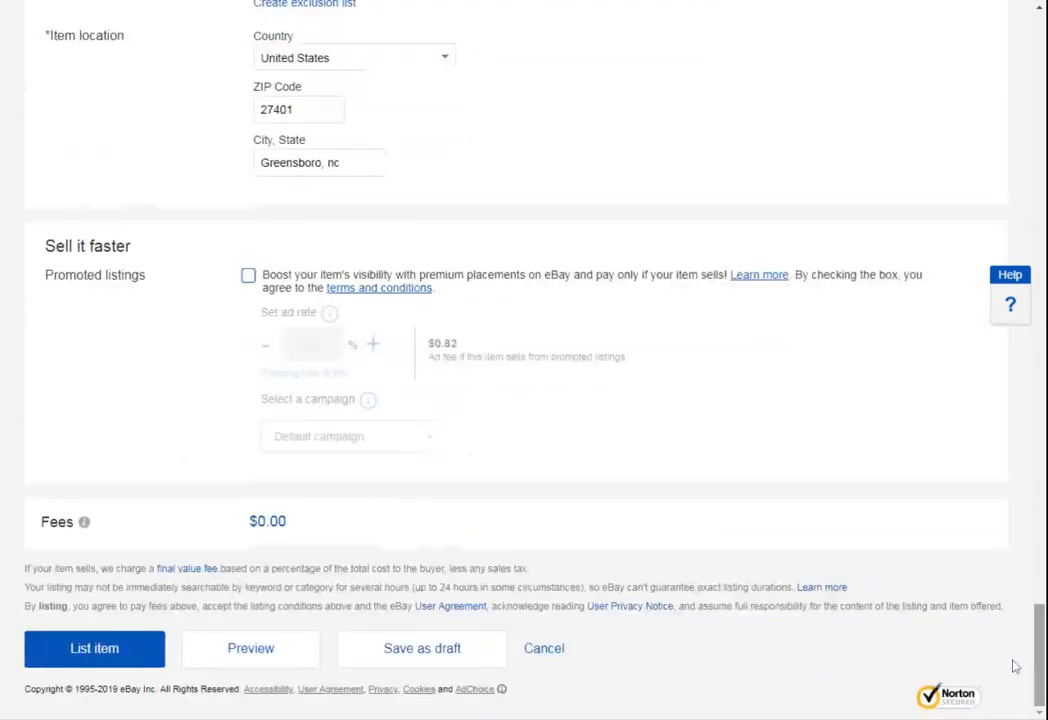
click(94, 649)
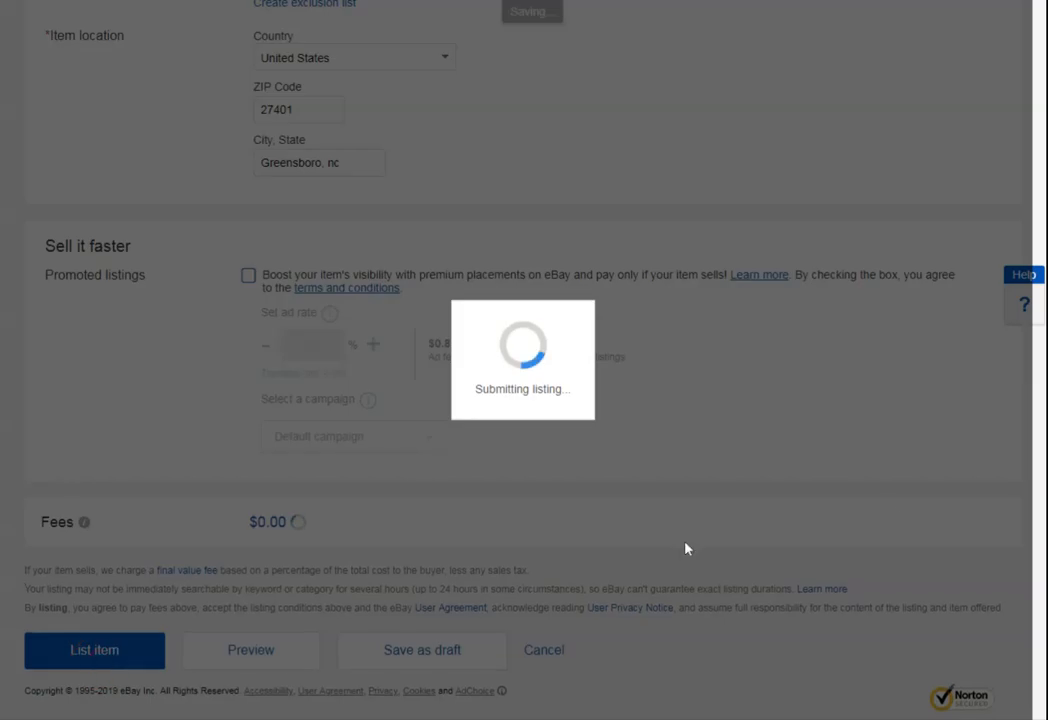